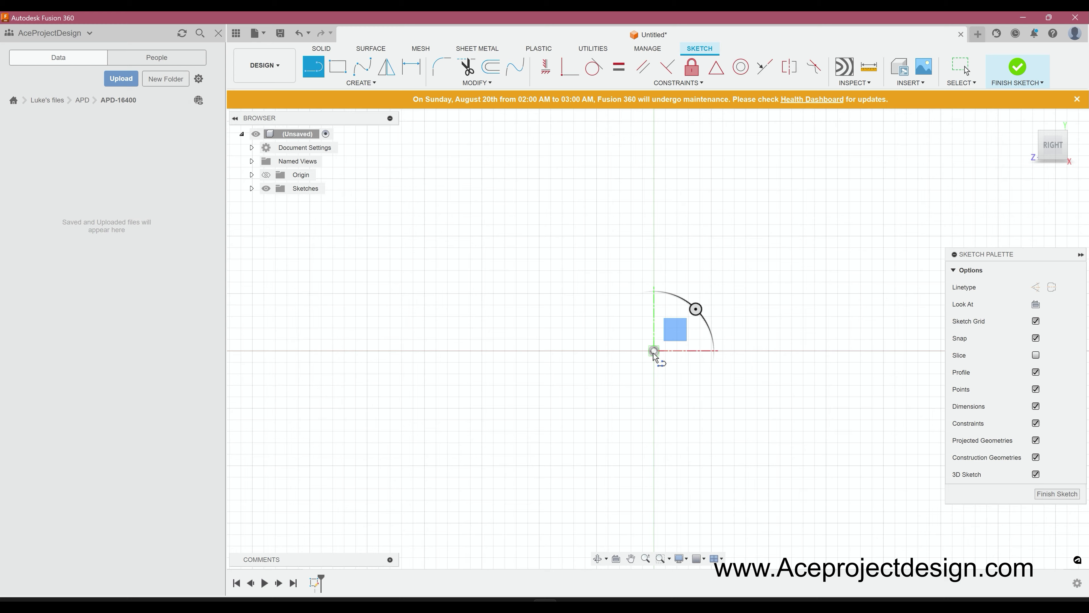
Step: Draw the remaining lines that close the stepped profile outline
left_click(654, 351)
left_click(571, 350)
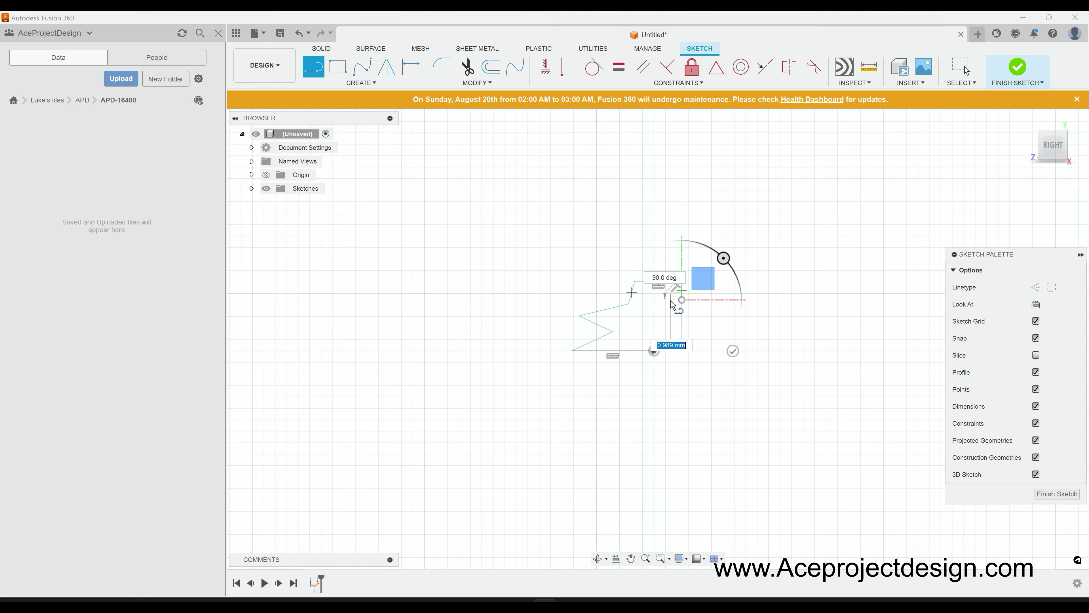
left_click(670, 351)
left_click(654, 351)
scroll(680, 338, "up", 3)
key("Escape")
Step: Dimension the profile's bottom line to 25 mm
left_click(564, 361)
left_click(582, 403)
type("25")
key("Return")
Step: Add a 5 mm horizontal offset and a 5 mm right-step height
key("d")
left_click(662, 321)
left_click(627, 360)
type("5")
key("Return")
left_click(732, 237)
type("5")
key("Return")
Step: Dimension the second right step to 5 mm and the top edge to 15 mm
left_click(686, 377)
type("5")
key("Return")
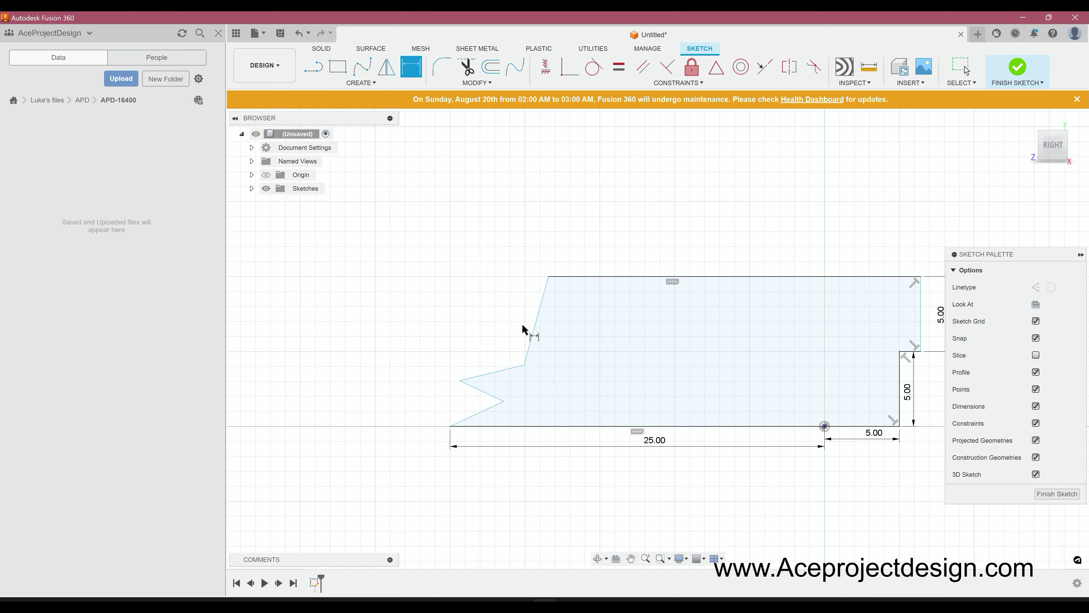
left_click(688, 230)
type("15")
key("Return")
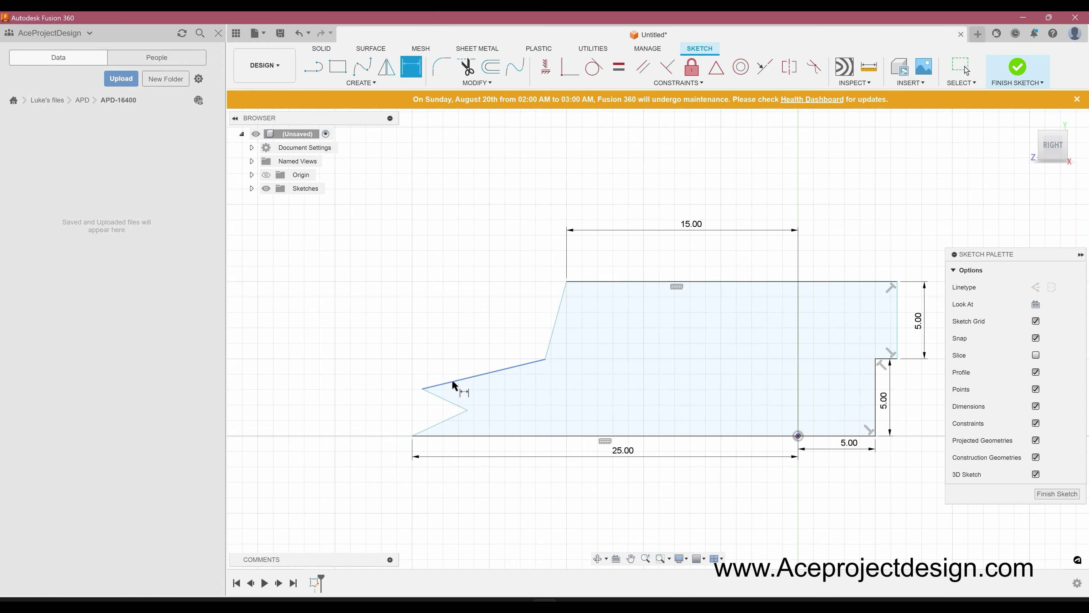
Step: Add a 20 mm width dimension above the profile and pull the notch vertex upward
left_click(798, 435)
left_click(422, 388)
left_click(426, 311)
type("20")
key("Return")
scroll(493, 392, "up", 2)
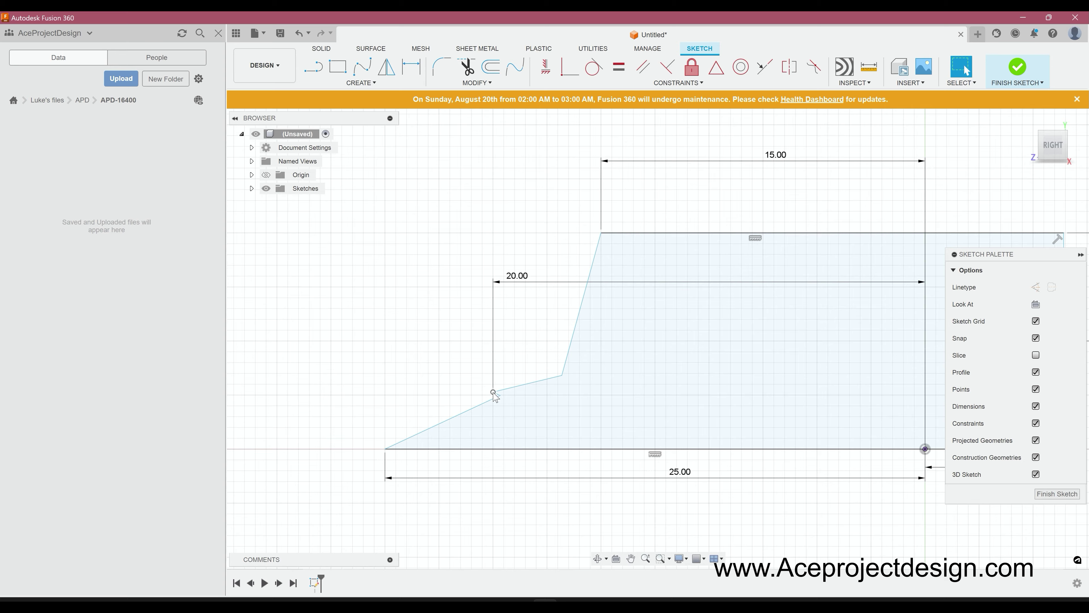
scroll(505, 429, "down", 2)
left_click_drag(497, 405, 506, 384)
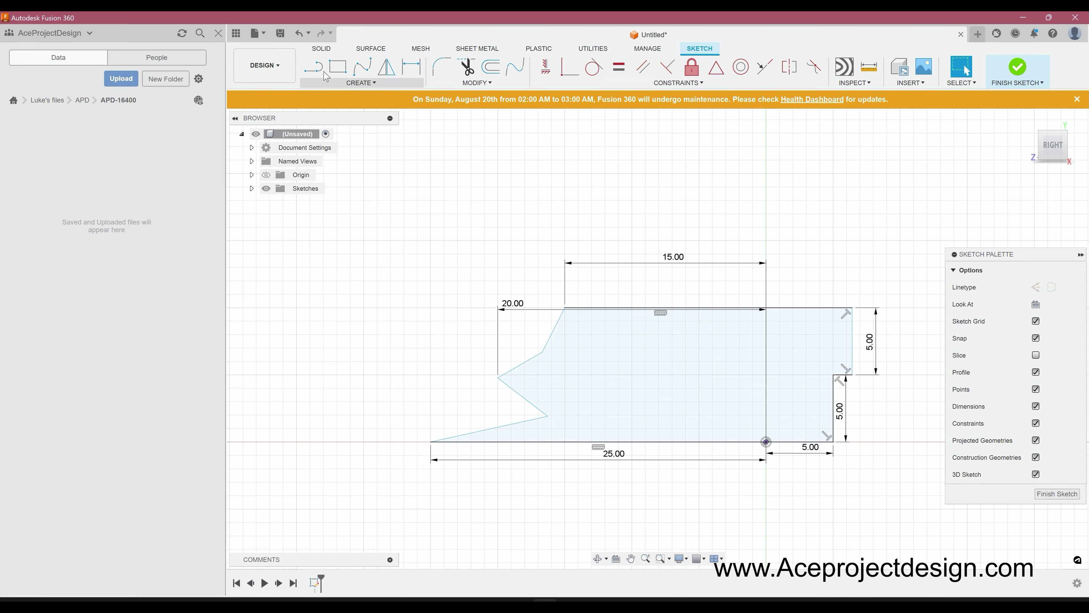
Step: Add a left vertical height dimension set to 7 mm
left_click(542, 351)
left_click(431, 441)
left_click(300, 386)
double_click(289, 388)
type("7")
key("Return")
Step: Change the left height dimension to 6 mm
key("d")
scroll(486, 347, "up", 1)
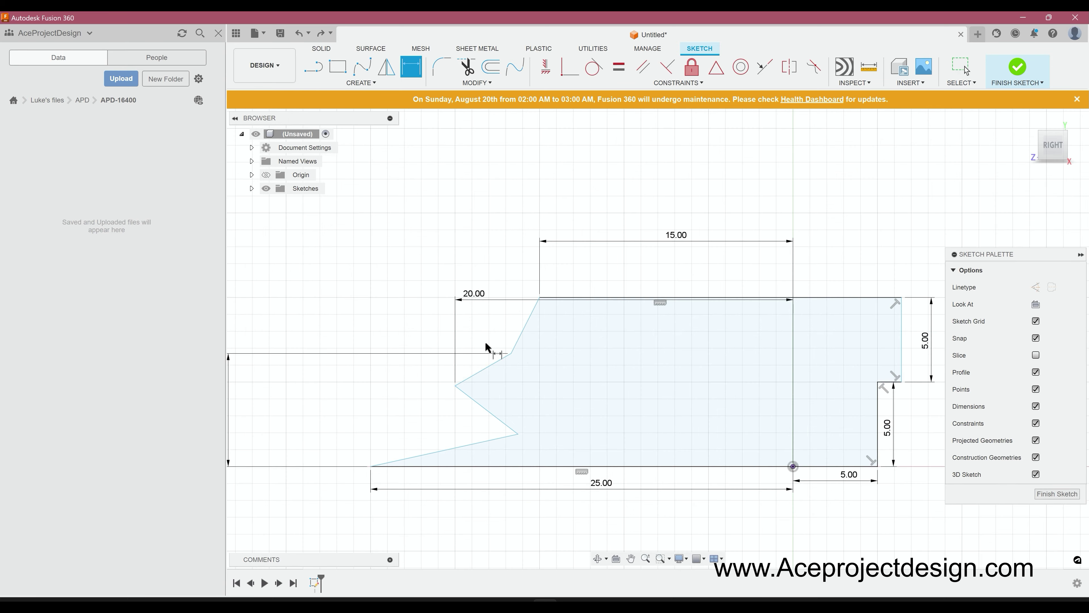
left_click(668, 347)
scroll(540, 377, "up", 1)
double_click(283, 375)
type("6")
key("Return")
Step: Dimension the notch height to 4 mm and its lower point to 2 mm
key("d")
scroll(454, 314, "down", 1)
left_click(427, 410)
type("4")
key("Return")
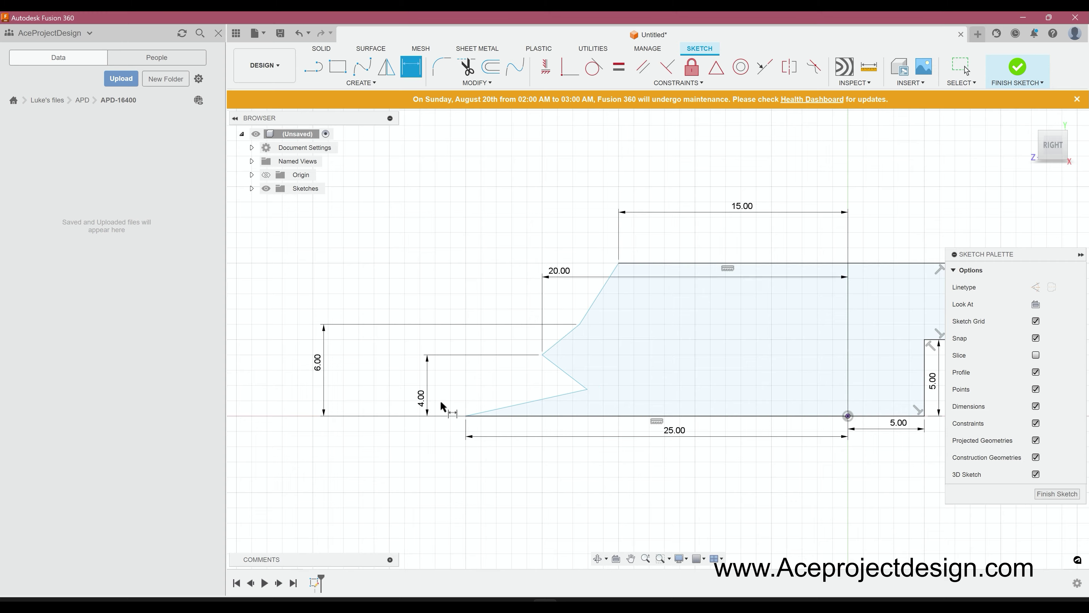
left_click(848, 416)
left_click(451, 399)
type("2")
key("Return")
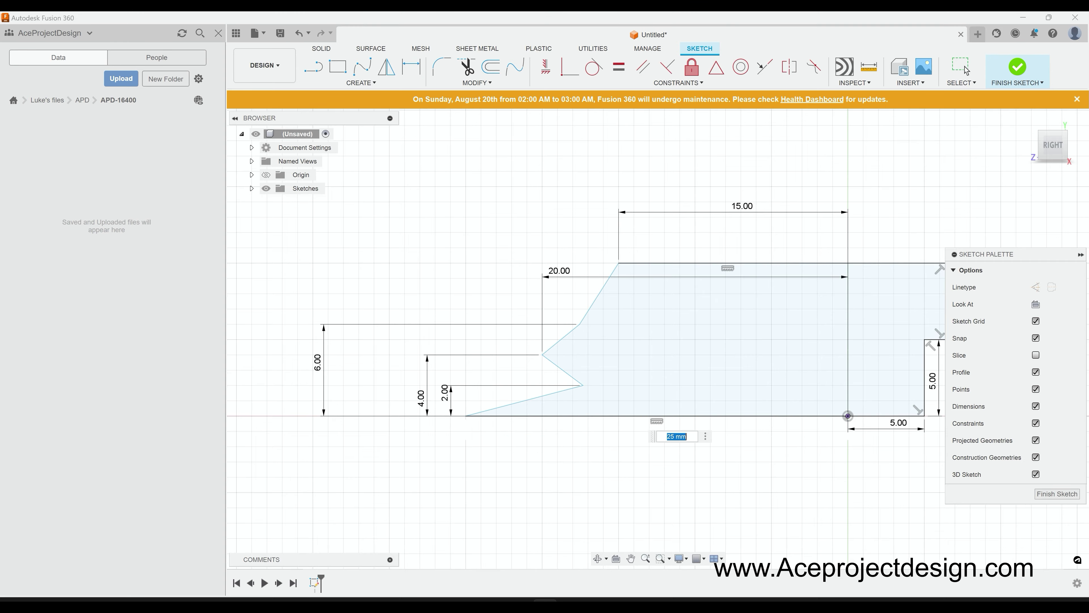
Step: Set the bottom length to 22 mm and add a 122° angle
type("22")
key("Return")
scroll(487, 413, "down", 1)
left_click(537, 308)
left_click(585, 331)
type("122")
key("Return")
Step: Add a 60° angle between the notch edges
left_click(506, 375)
left_click(492, 401)
left_click(485, 386)
type("60")
key("Return")
Step: Dimension the step width to 10 mm, then edit that value to 3
left_click(708, 355)
left_click(693, 279)
type("10")
key("Return")
scroll(697, 278, "down", 1)
double_click(700, 278)
type("3")
key("Return")
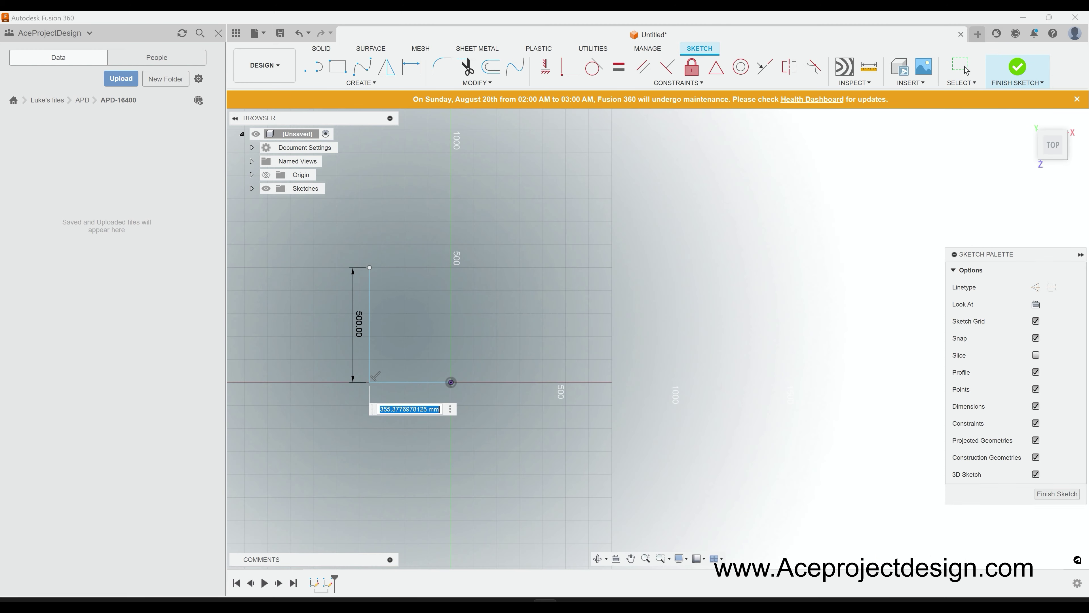
Step: Draw the rectangle outline, starting with a 500 mm line
type("500")
key("Return")
left_click(337, 267)
left_click(565, 267)
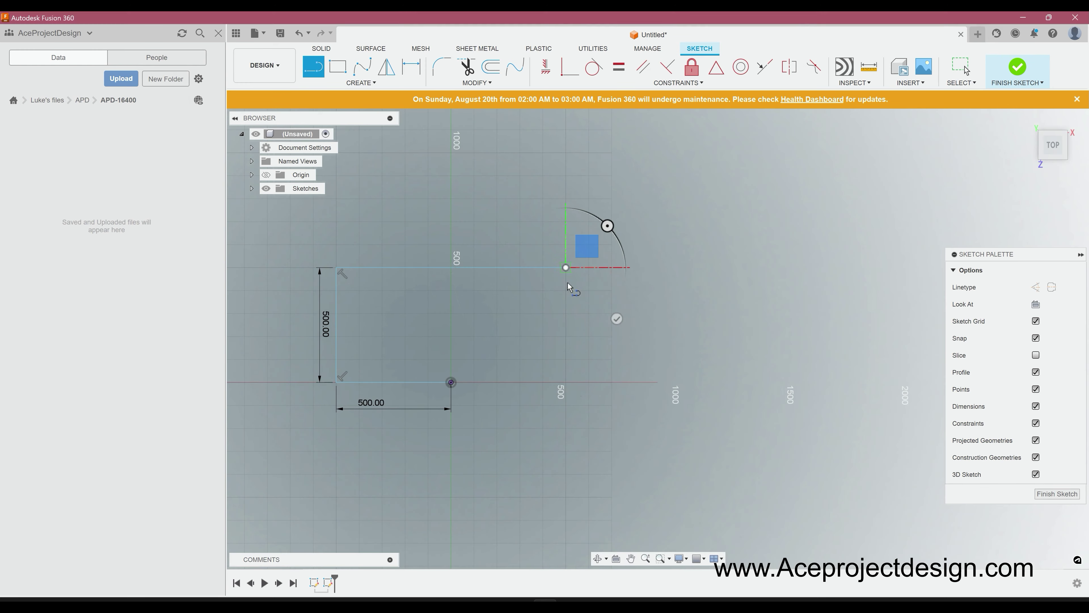
left_click(566, 381)
left_click(451, 382)
key("Escape")
scroll(392, 445, "up", 3)
scroll(401, 459, "down", 1)
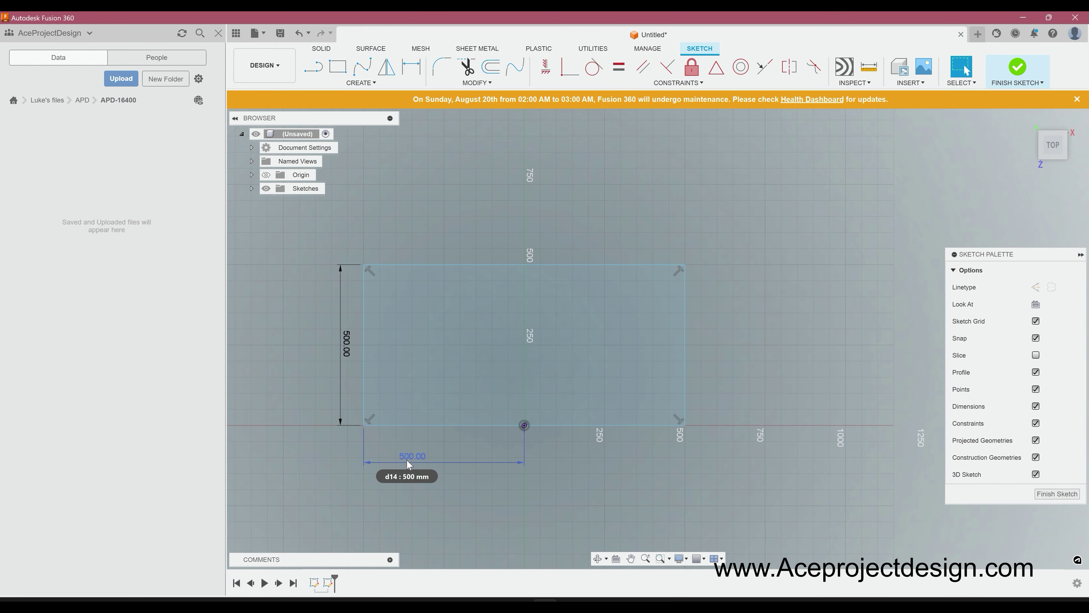
Step: Set the rectangle's height and width dimensions to 600 mm and add a 1200 mm dimension above it
double_click(346, 343)
type("600")
key("Return")
double_click(412, 455)
type("600")
key("Return")
left_click(435, 233)
left_click(435, 202)
type("15")
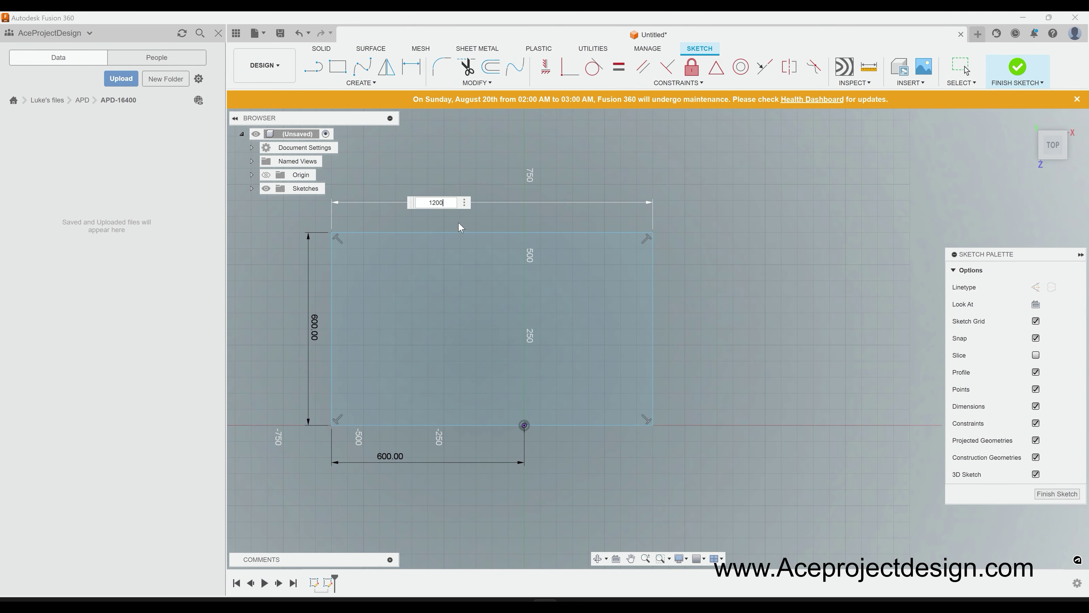
key("Return")
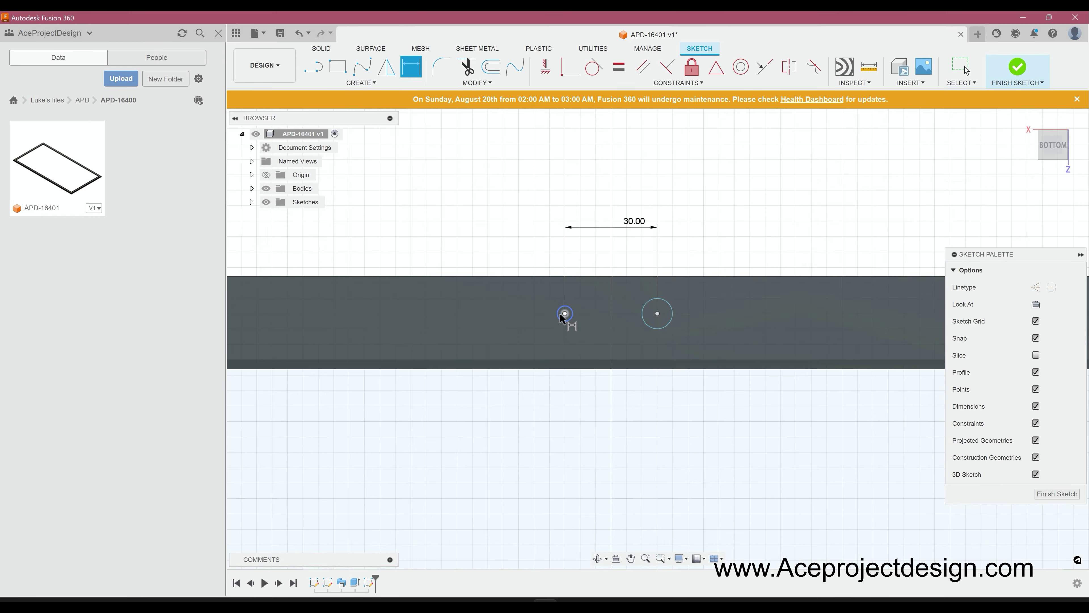
Step: Place the left hole 15 mm from the plate's top edge with a 4 mm diameter
left_click(554, 279)
left_click(565, 313)
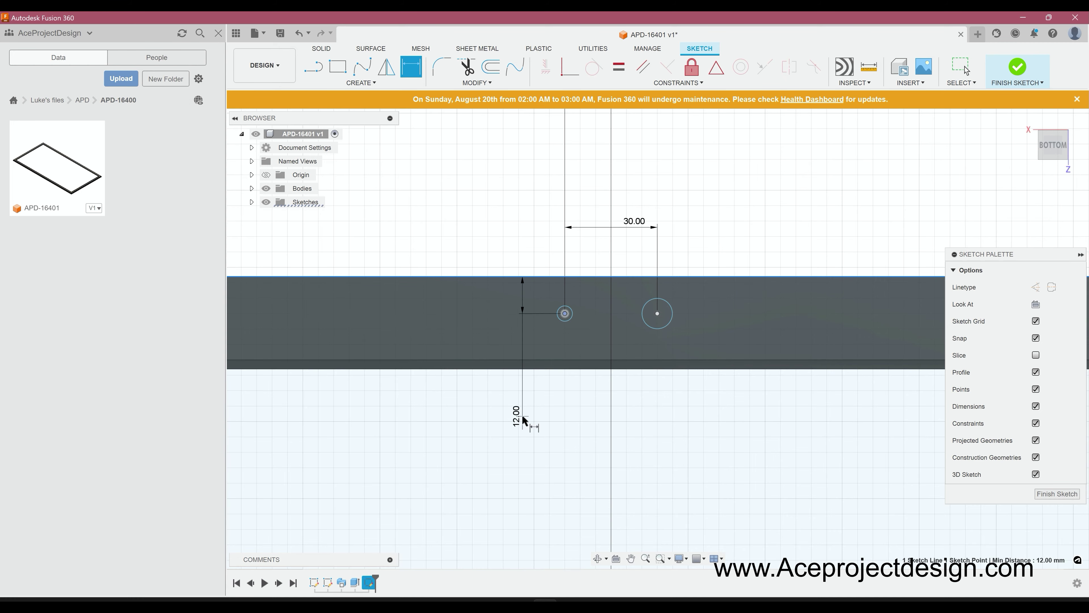
left_click(517, 414)
type("15")
key("Return")
scroll(564, 322, "up", 3)
left_click(573, 327)
left_click(596, 341)
type("4")
key("Return")
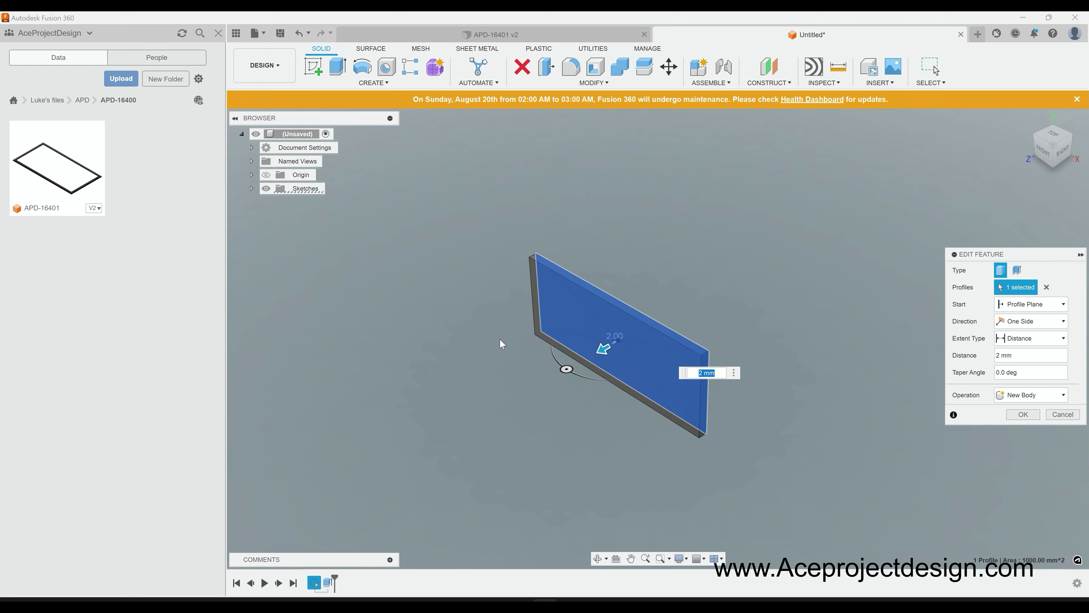
Step: Confirm the plate extrusion and add a plane offset 3 mm from the plate face
key("Return")
left_click(769, 66)
left_click(617, 339)
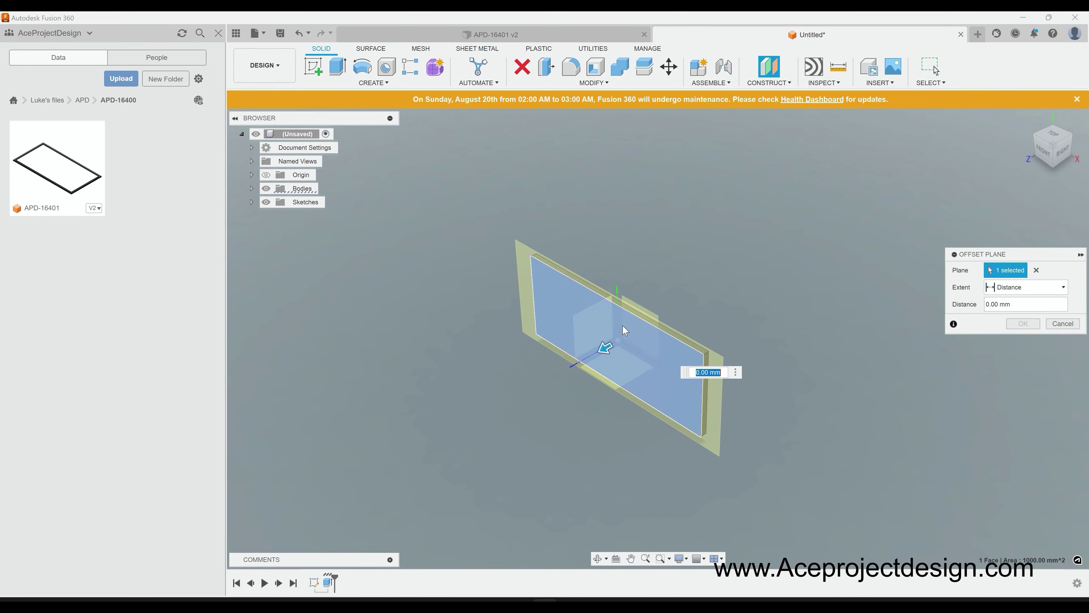
key("Return")
Step: Sketch a centred rectangle on the offset plane with a 30 mm width
left_click(313, 66)
left_click(601, 343)
left_click(361, 82)
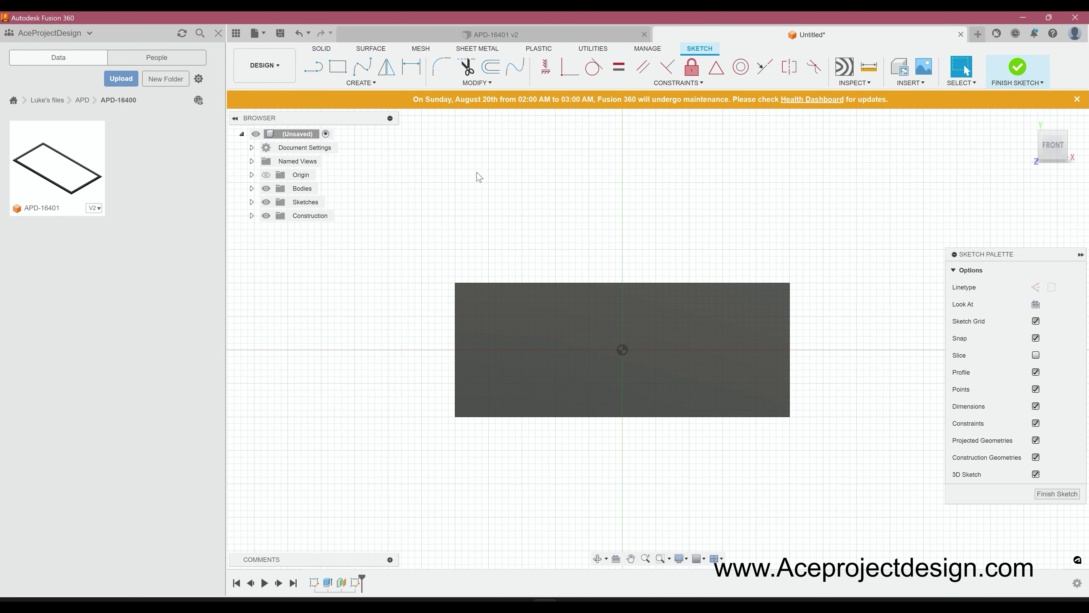
left_click(429, 143)
scroll(611, 320, "up", 2)
left_click(620, 322)
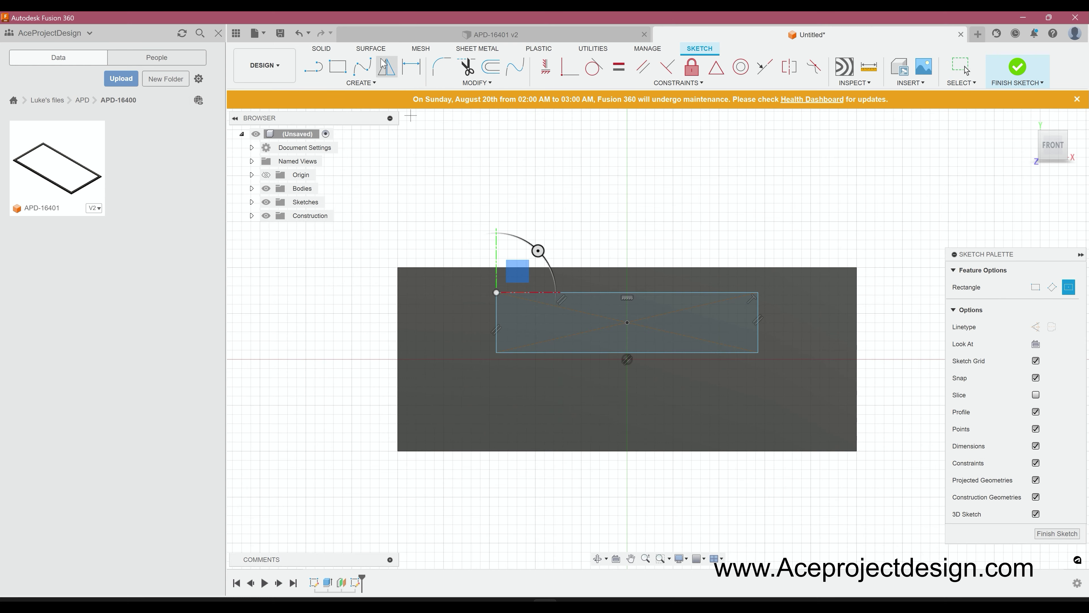
left_click(498, 292)
key("d")
left_click(547, 274)
key("Return")
Step: Dimension the rectangle 15 mm from origin, 5 mm tall, 3 mm from top, and extrude it
left_click(483, 326)
left_click(627, 359)
left_click(558, 493)
type("15")
left_click(489, 313)
type("5")
left_click(340, 292)
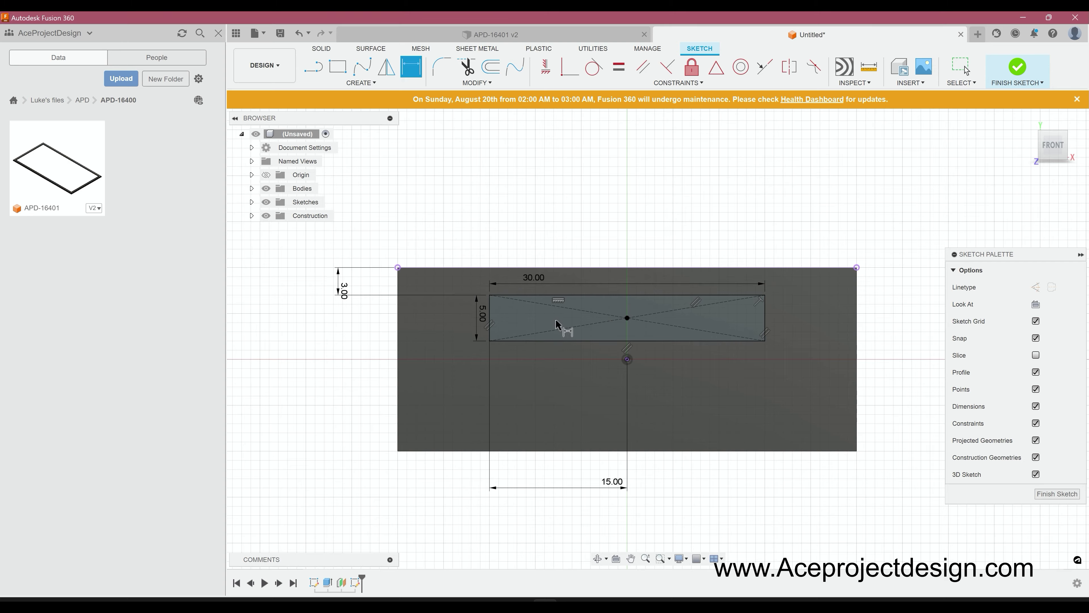
left_click(1017, 66)
key("e")
key("Return")
Step: Begin sketching a narrow rectangle at the plate's right edge
key("r")
left_click(652, 386)
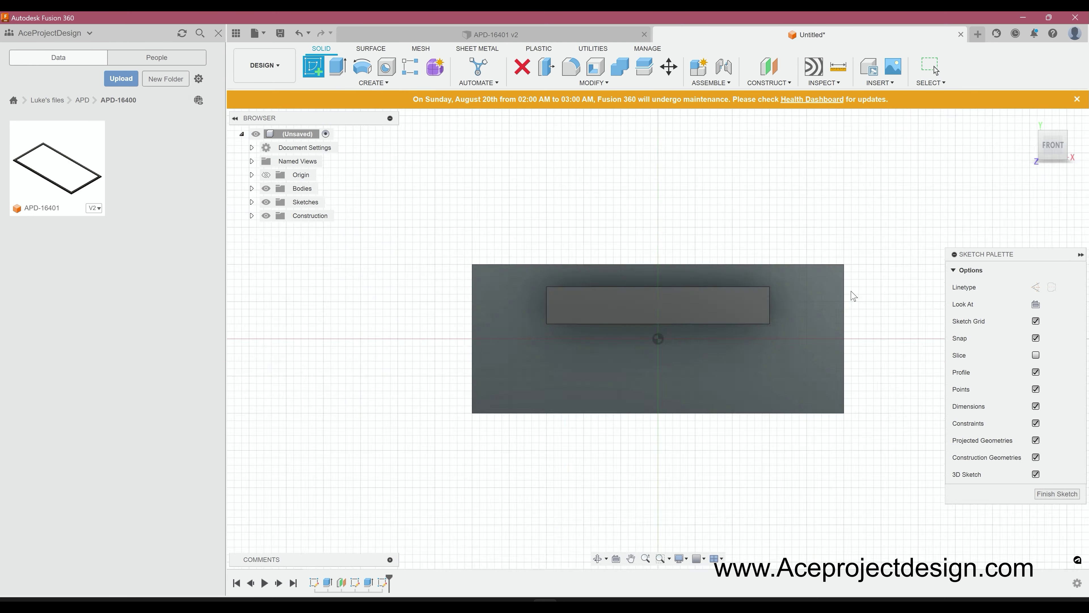
left_click(789, 283)
Step: Finish the narrow slot rectangles at the right and left ends of the plate
left_click(803, 347)
left_click(315, 283)
left_click(331, 348)
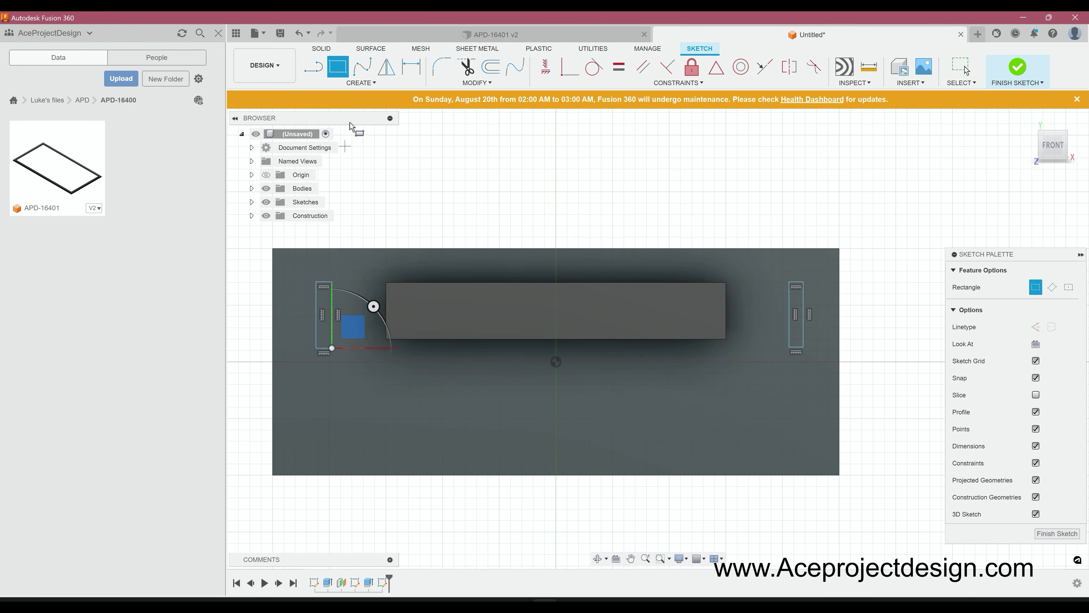
key("Escape")
key("d")
Step: Dimension the slot heights (7 on the left, 8 on the right) and a 2 mm top offset
left_click(350, 305)
left_click(372, 276)
left_click(651, 345)
type("7")
key("Return")
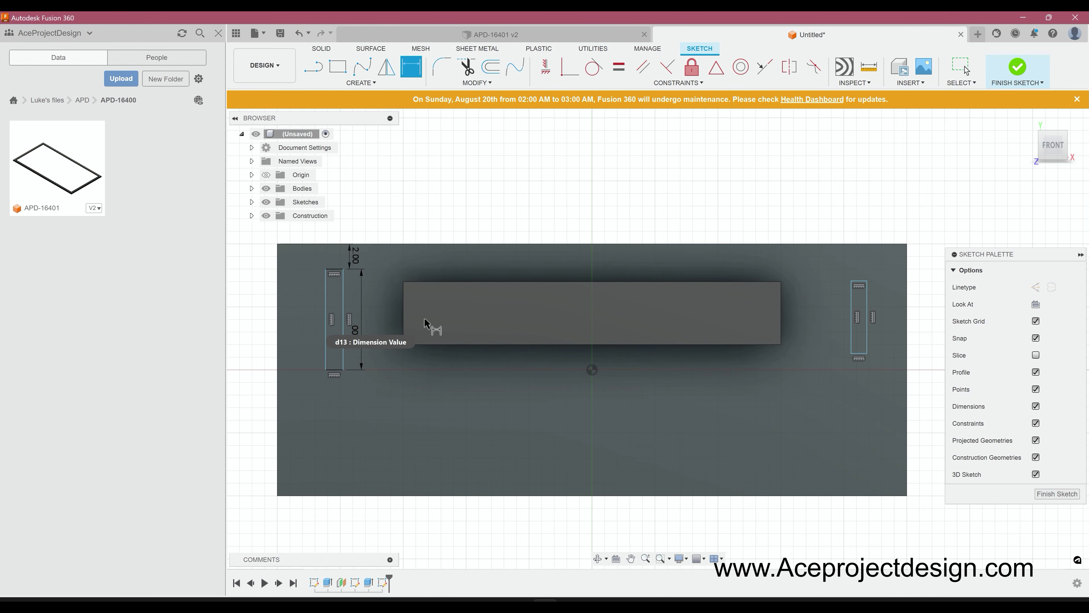
left_click(886, 338)
type("8")
key("Return")
left_click(853, 260)
type("2")
key("Return")
left_click(651, 347)
Step: Set both slots 4 mm in from the plate sides and 1.5 mm wide
left_click(907, 317)
type("4")
key("Return")
left_click(302, 232)
type("4")
key("Return")
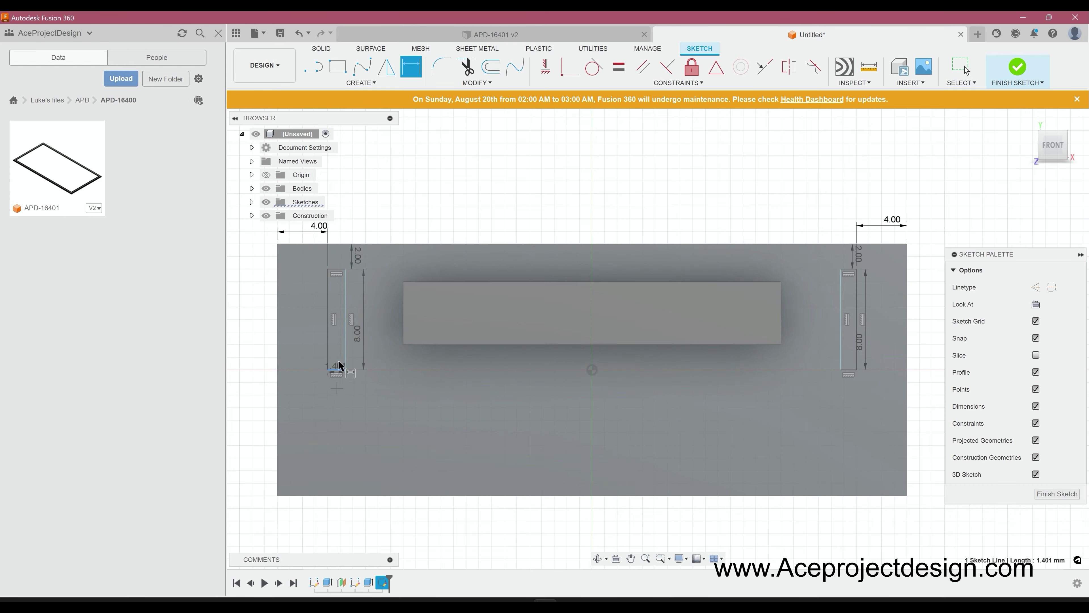
left_click(258, 368)
type("1.5")
key("Return")
left_click(847, 370)
left_click(935, 391)
type("1.5")
Step: Finish the sketch and extrude the two slot profiles into tabs
left_click(1028, 67)
key("e")
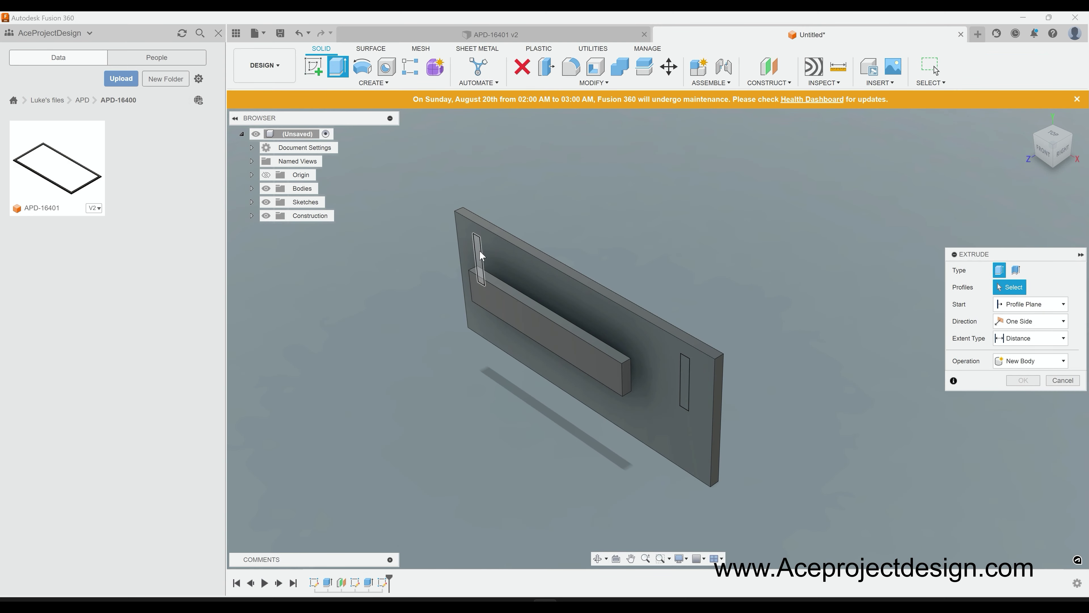
key("Return")
left_click(372, 82)
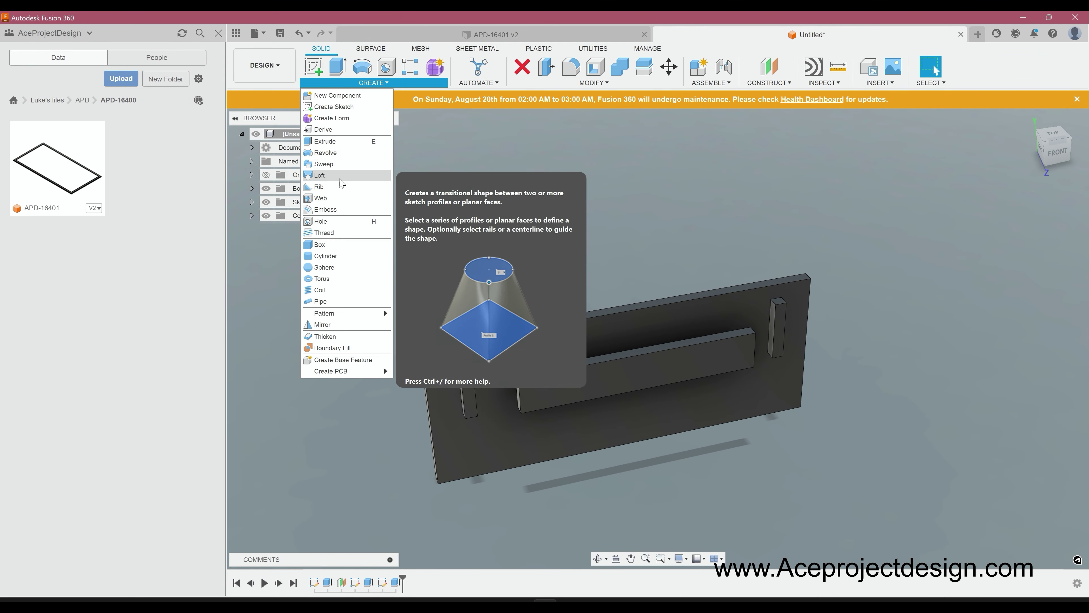
Step: Loft each end of the bar to the left and right tabs
left_click(341, 201)
left_click(601, 418)
left_click(474, 365)
key("Return")
left_click(373, 82)
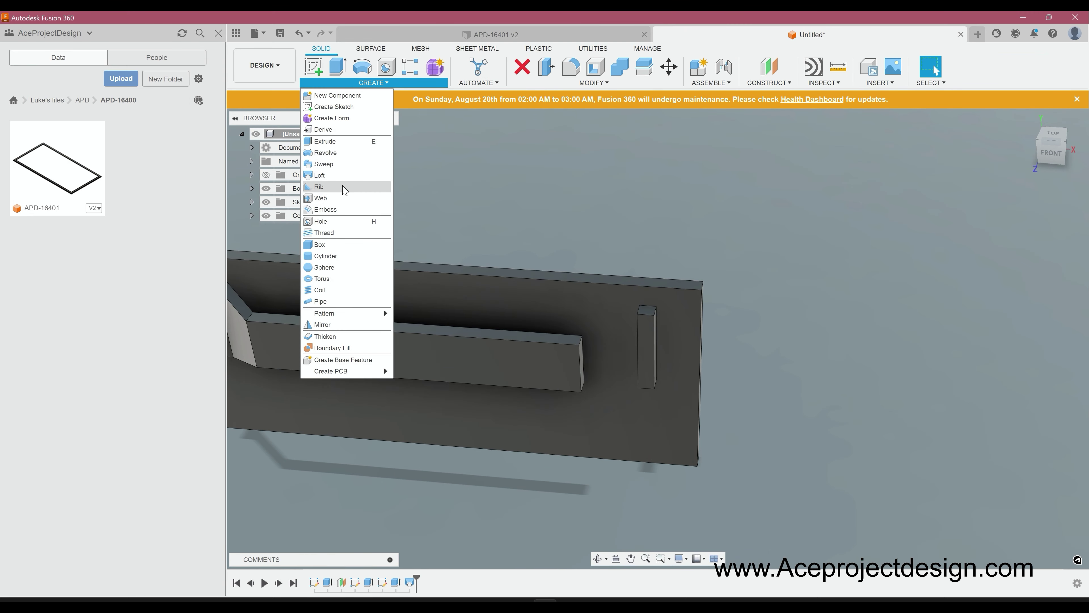
left_click(341, 201)
scroll(643, 343, "up", 3)
left_click(733, 378)
left_click(729, 343)
key("Return")
Step: Chamfer the outer edges of the right and left tabs
left_click(729, 257)
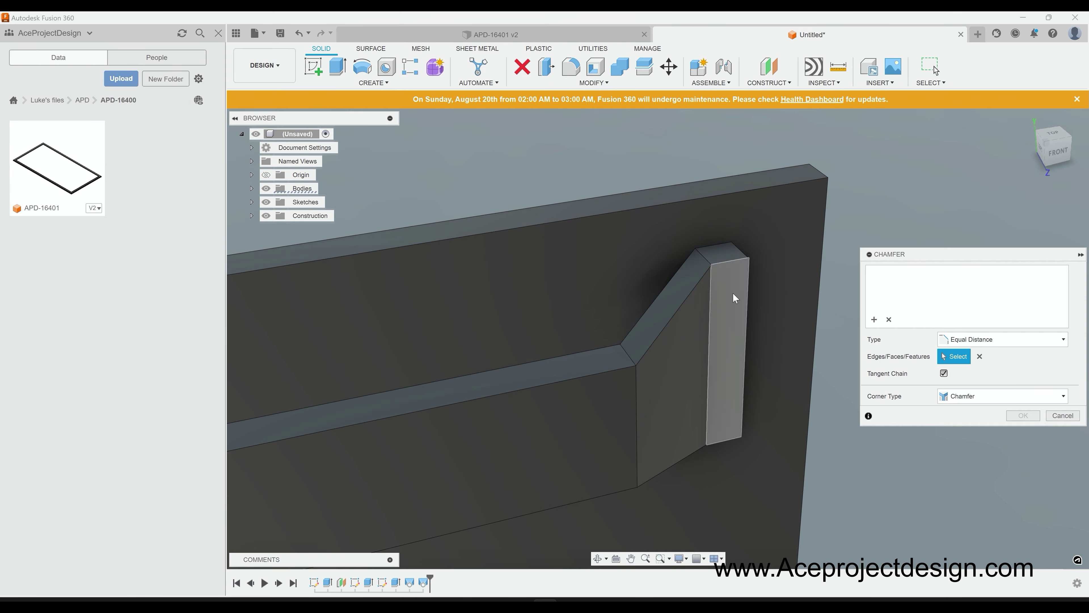
middle_click_drag(814, 323, 728, 300, "shift")
key("Return")
left_click(594, 82)
left_click(535, 118)
left_click(450, 340)
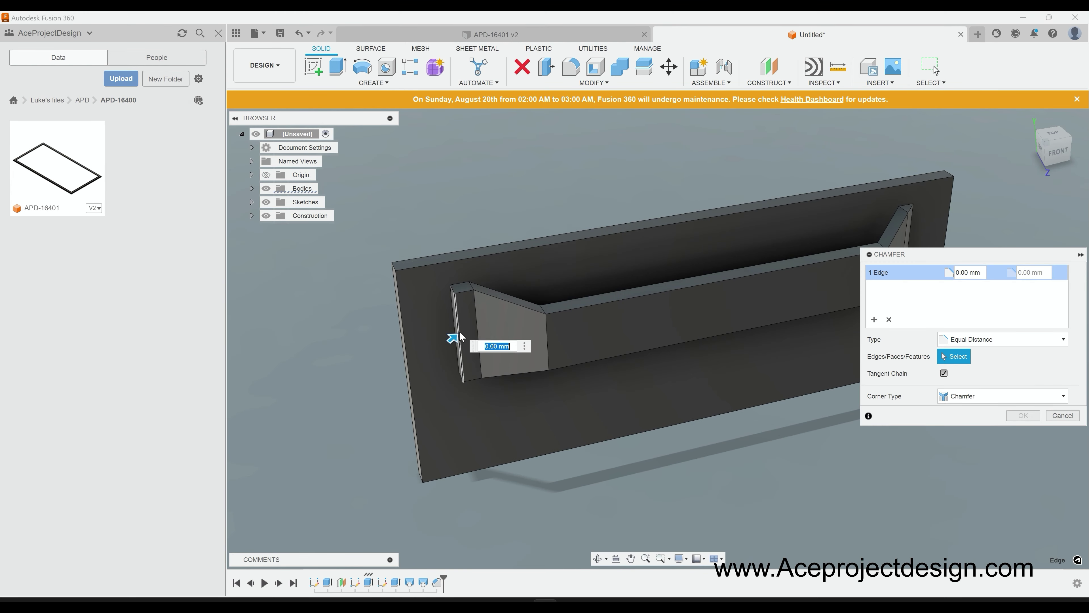
key("Return")
scroll(768, 313, "down", 2)
Step: Start a new sketch on the front face and choose the Circle tool
left_click(318, 76)
left_click(600, 386)
left_click(361, 82)
left_click(317, 114)
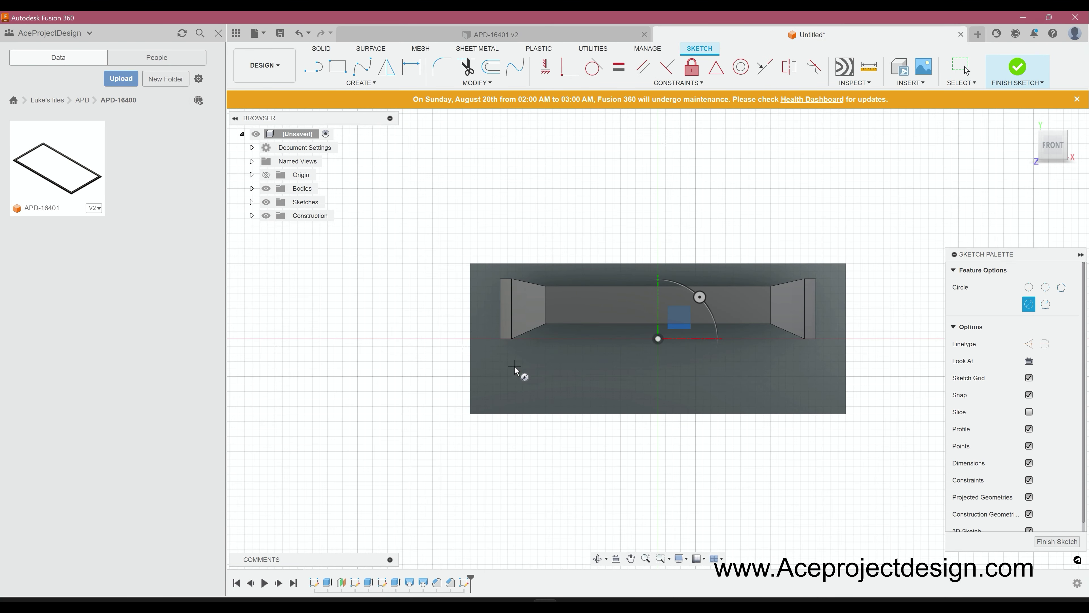
Step: Place the second hole circle and set both holes 15 mm either side of centre
left_click(777, 380)
key("d")
left_click(518, 370)
left_click(658, 339)
type("15")
key("Return")
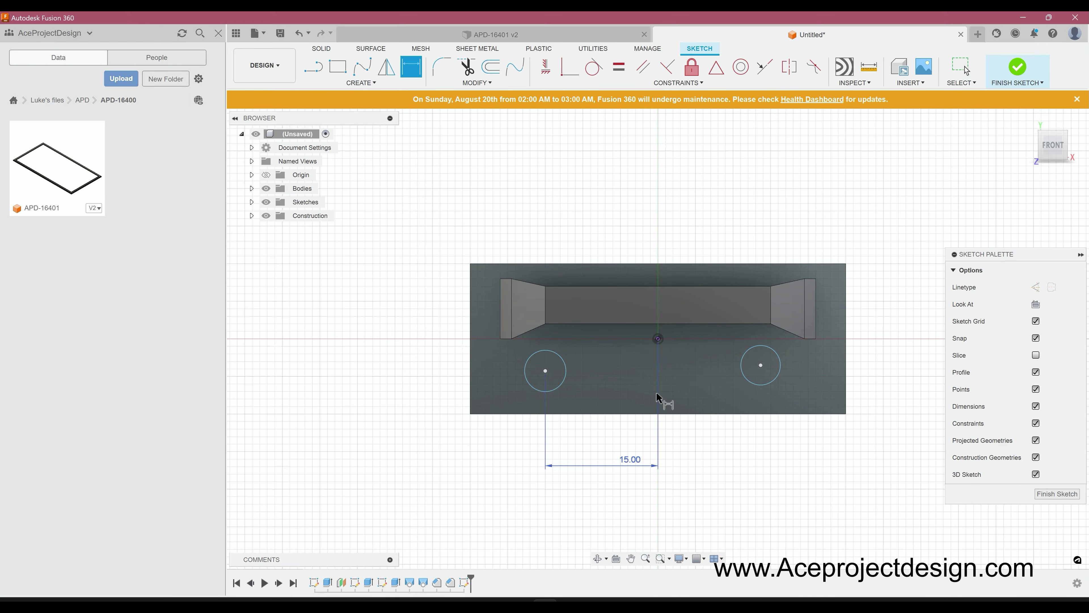
left_click(732, 454)
type("15")
key("Return")
Step: Set the holes 2 mm below centre with a 4 mm diameter and cut them through the plate
left_click(911, 341)
type("2")
key("Return")
left_click(545, 371)
left_click(450, 346)
type("2")
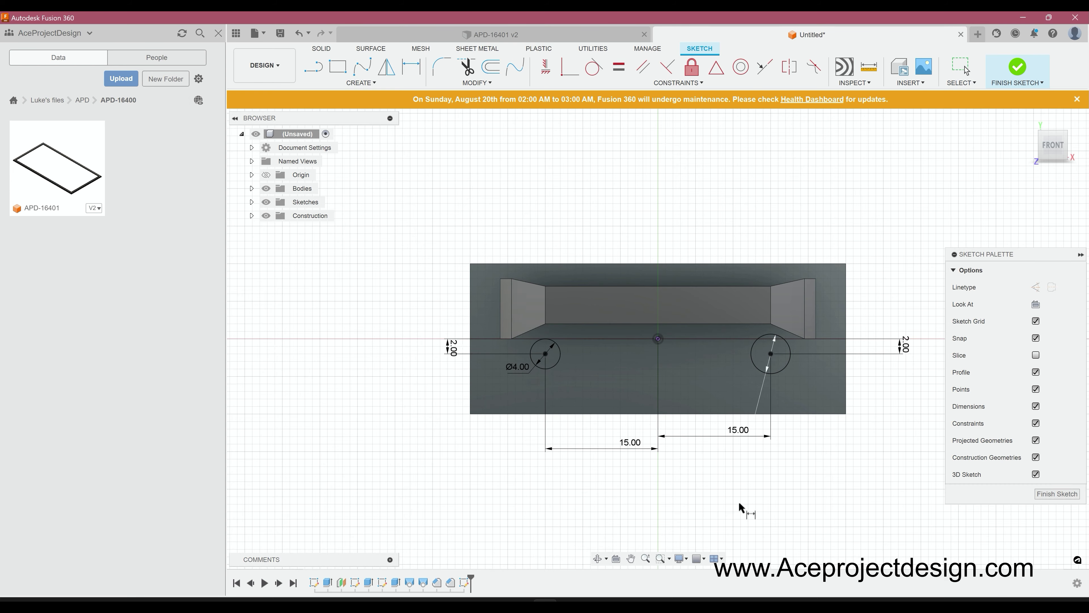
left_click(739, 507)
type("4")
key("Return")
key("e")
key("Return")
Step: Round the plate's end edges with a 10 mm fillet
key("f")
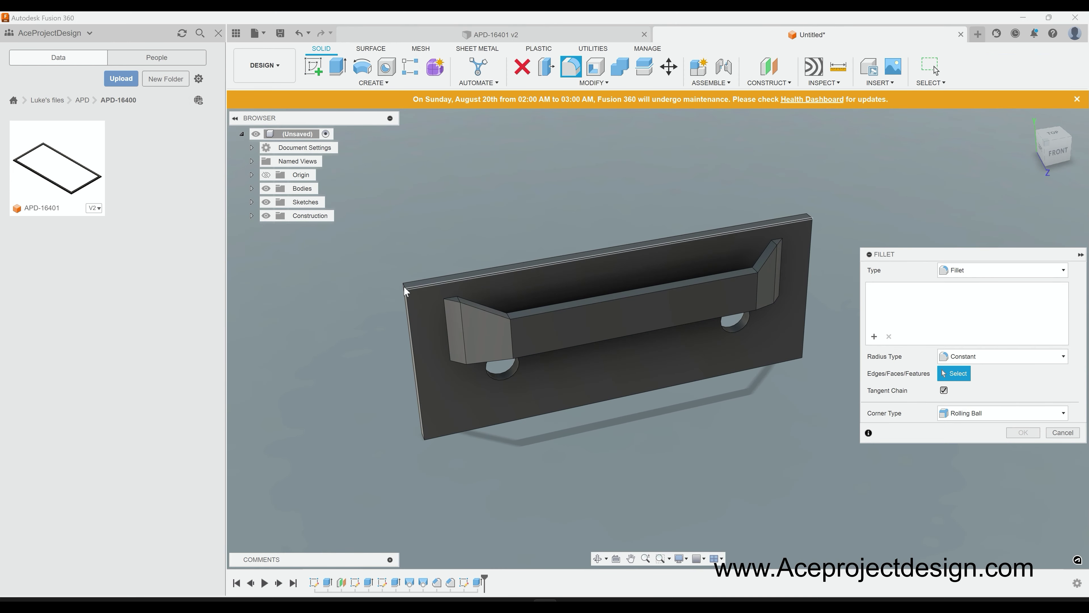
left_click(405, 291)
left_click(426, 438)
middle_click_drag(426, 437, 682, 295, "shift")
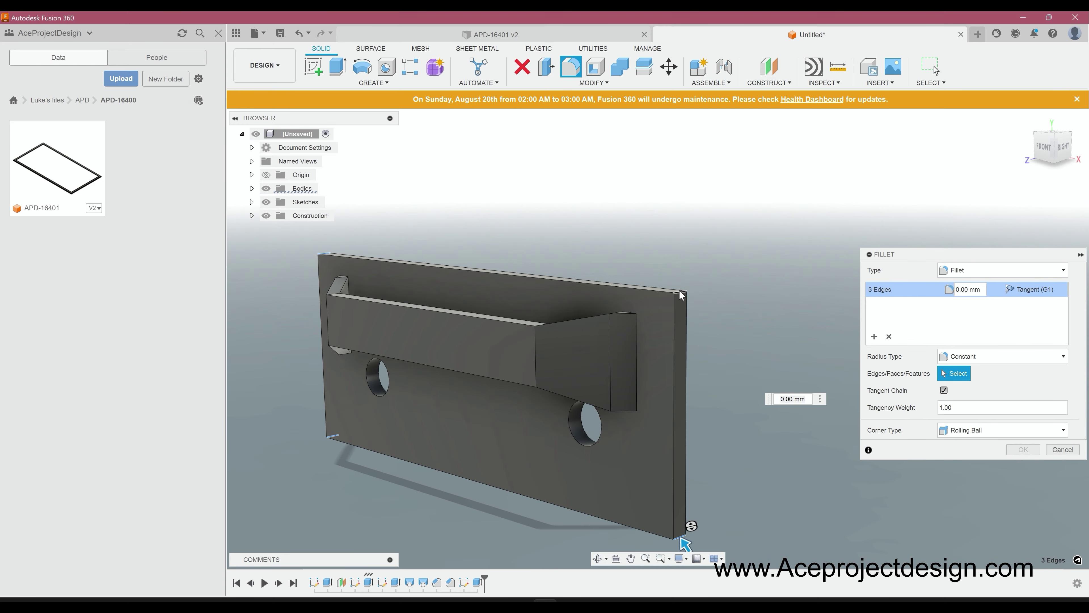
left_click(680, 293)
type("10")
key("Return")
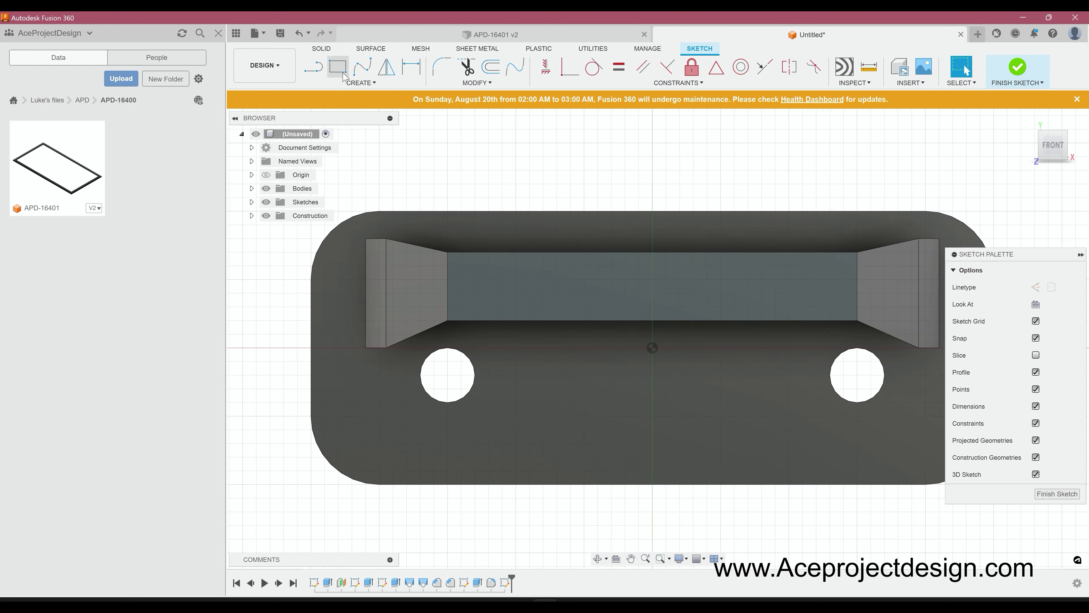
Step: Draw a six-segment zigzag line across the plate face
key("l")
scroll(627, 284, "up", 5)
left_click(584, 345)
left_click(546, 284)
left_click(512, 346)
left_click(458, 284)
left_click(432, 346)
left_click(388, 288)
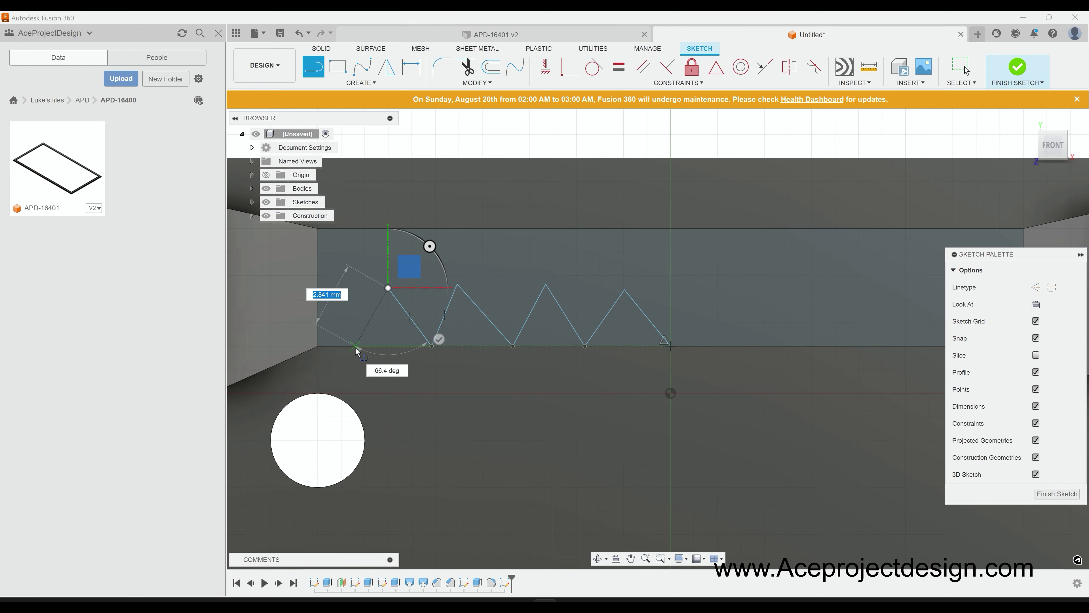
left_click(356, 349)
Step: Dimension the zigzag tooth widths and heights to 3 mm
key("d")
scroll(359, 348, "down", 5)
left_click(479, 277)
type("3")
key("Return")
left_click(558, 262)
type("3")
key("Return")
left_click(877, 356)
type("3")
key("Return")
left_click(506, 376)
left_click(909, 356)
type("3")
key("Return")
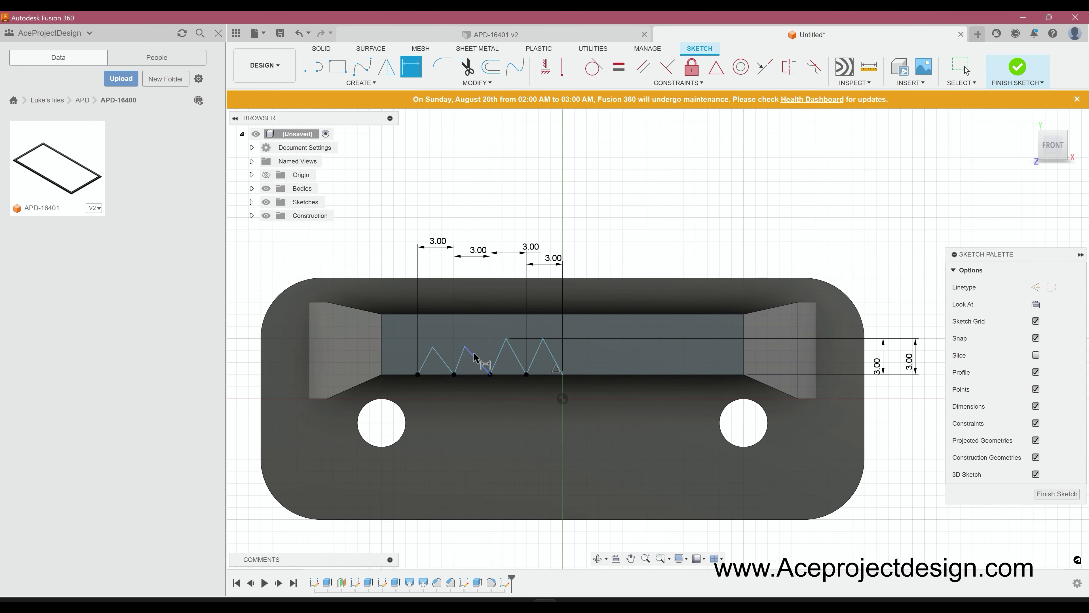
Step: Set the zigzag peak spacings to 3 mm and the offset to centre to 1.5 mm
left_click(258, 364)
type("3")
key("Return")
scroll(525, 342, "up", 3)
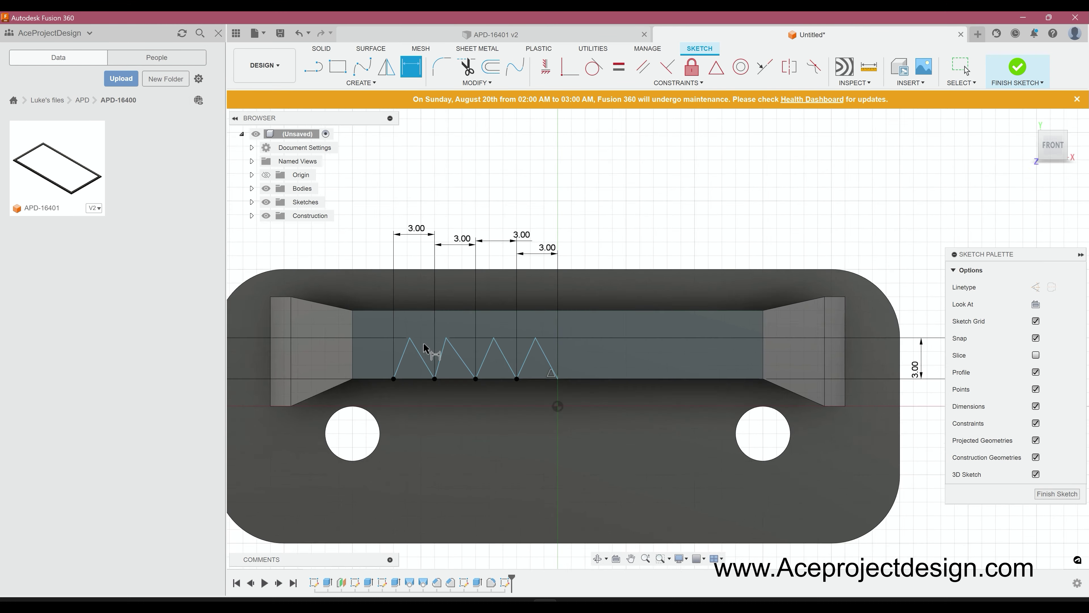
left_click(548, 337)
left_click(532, 196)
type("3")
key("Return")
left_click(480, 184)
type("3")
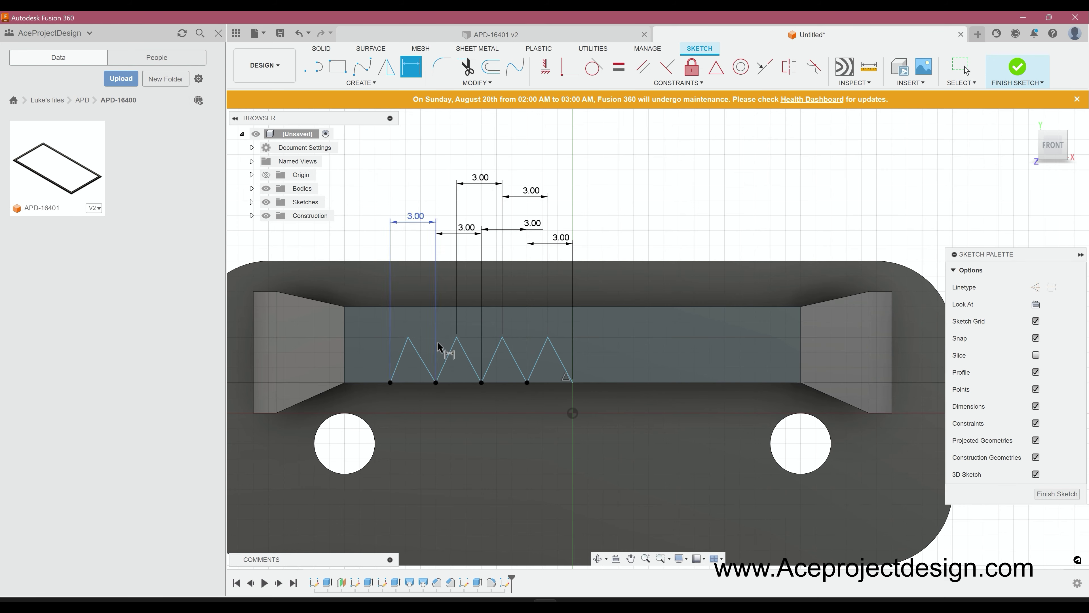
type("3.1917837727")
key("Return")
type("1.5")
key("Return")
Step: Draw a vertical centre line through the origin and mirror the zigzag across it
key("l")
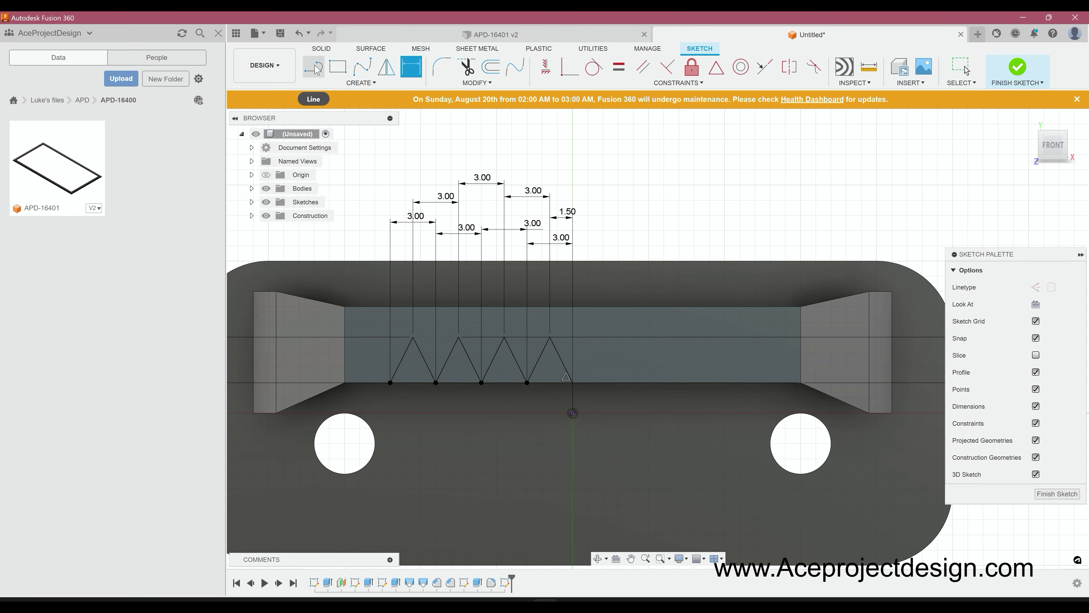
left_click(572, 325)
left_click(573, 158)
left_click(386, 67)
left_click_drag(372, 320, 587, 392)
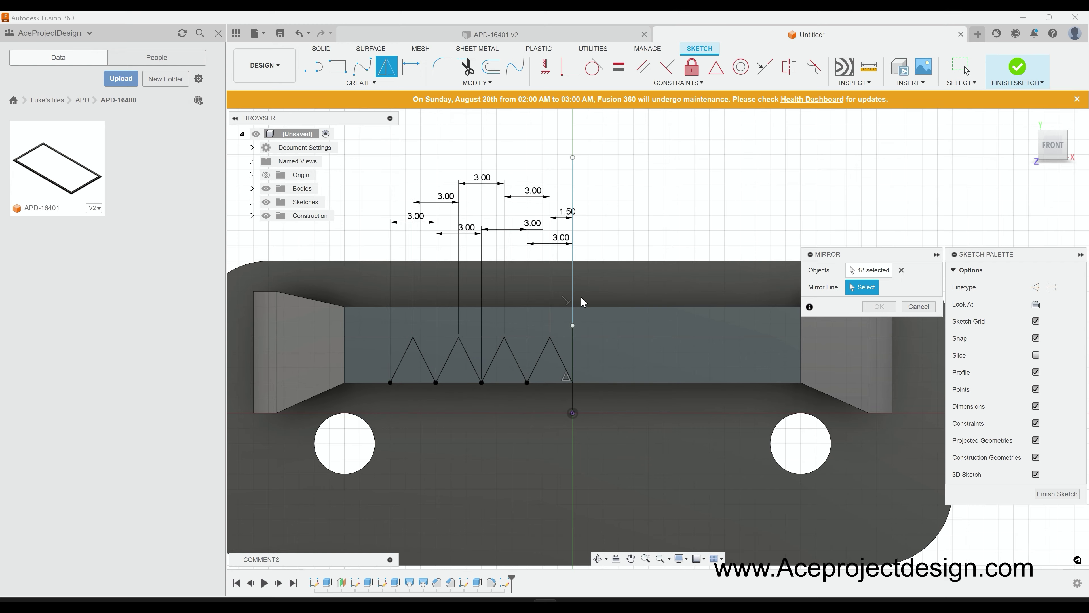
left_click(572, 301)
key("Return")
key("e")
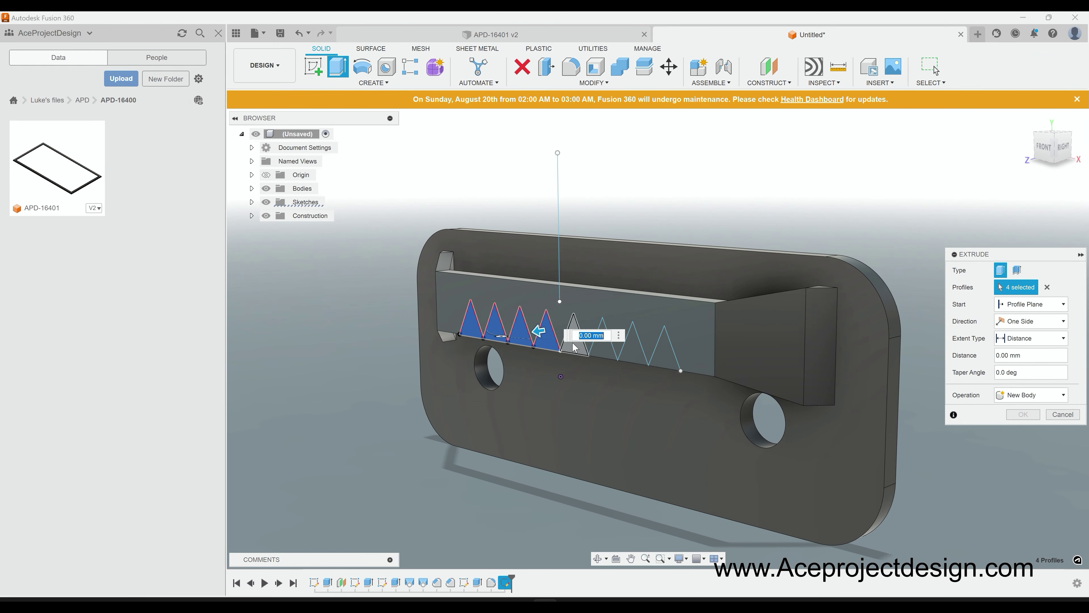
Step: Add the remaining tooth profiles to the extrusion
left_click(635, 350)
left_click(664, 345)
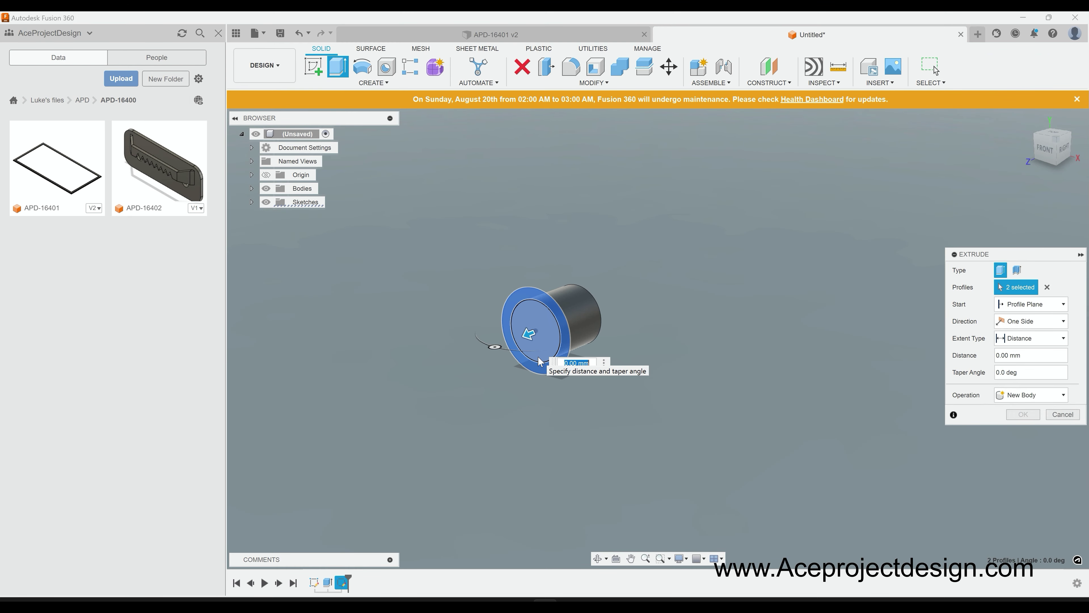
Step: Save the cylindrical part as APD-16403
left_click(280, 33)
type("APD")
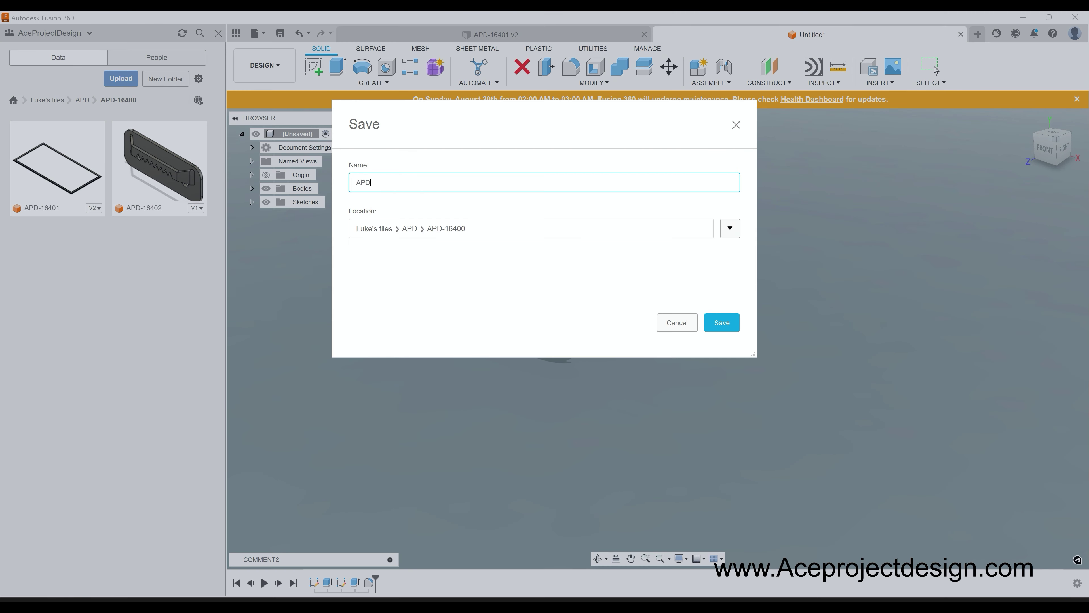
type("3")
key("Return")
Step: Return to the APD-16401 frame design and start measuring one of its faces
left_click(960, 35)
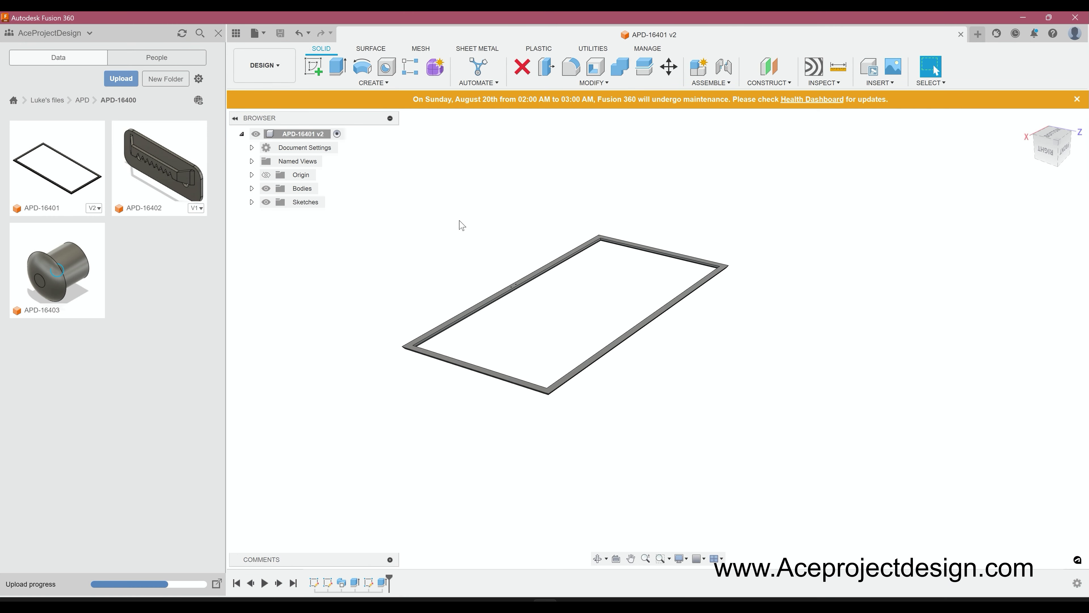
key("i")
scroll(534, 321, "up", 5)
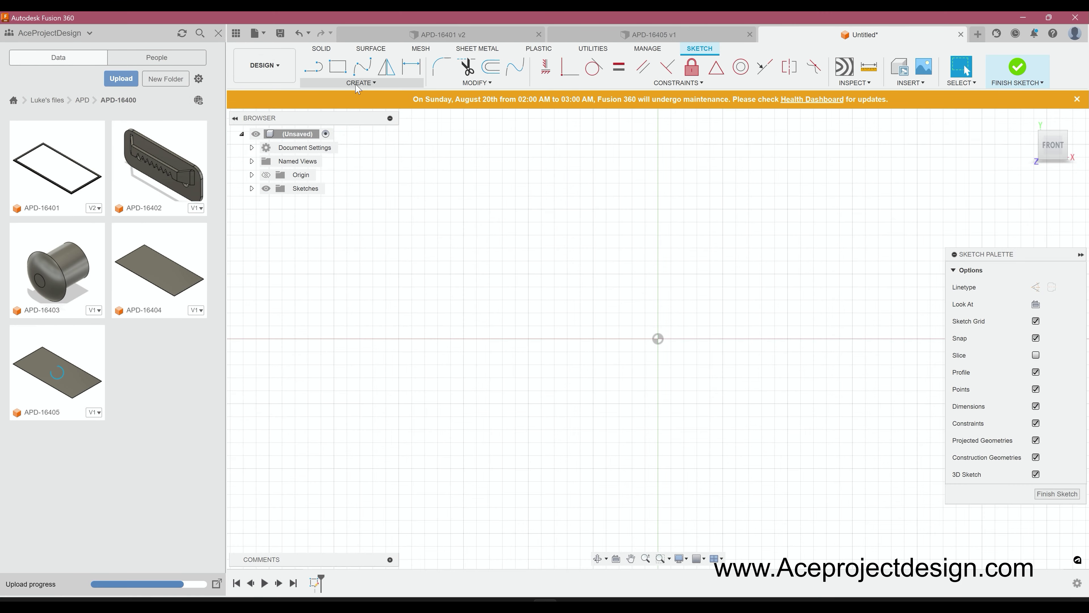
Step: Sketch a 4 × 0.5 mm centre rectangle on the origin
left_click(357, 84)
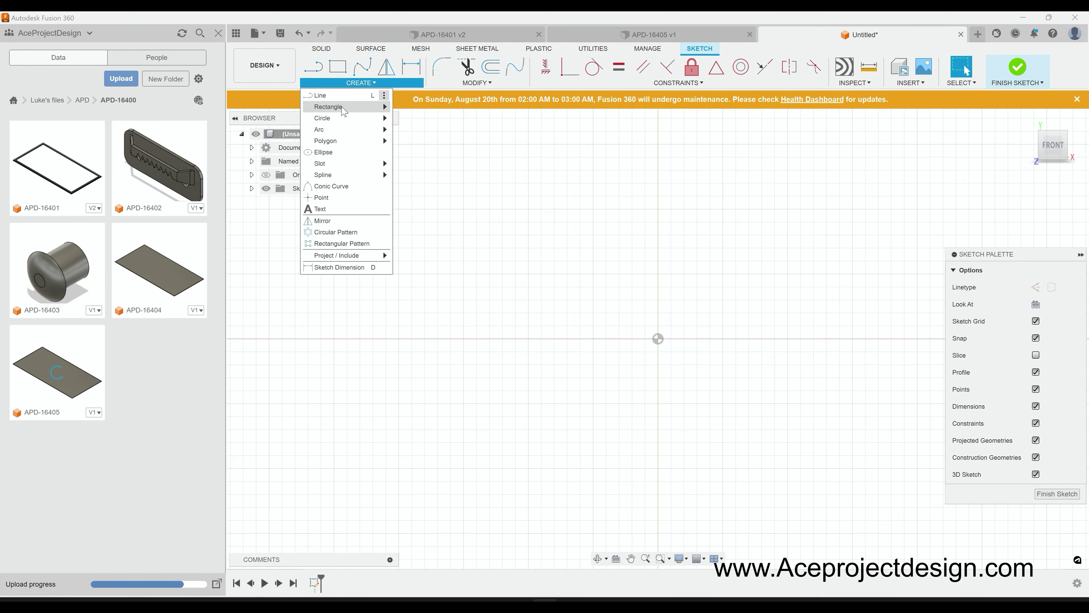
left_click(429, 127)
left_click(657, 338)
type("4")
key("Tab")
type("0.5")
key("Return")
key("d")
Step: Extrude the rectangle into a bar and round its two end edges at 2 mm
key("e")
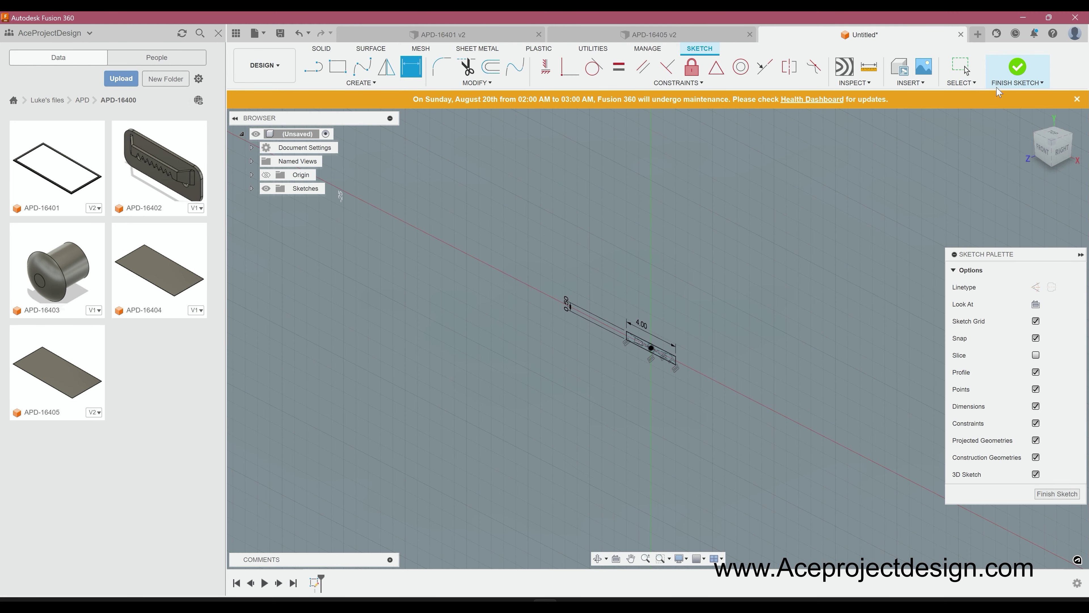
key("Return")
key("f")
left_click(544, 456)
left_click(462, 407)
type("2")
key("Return")
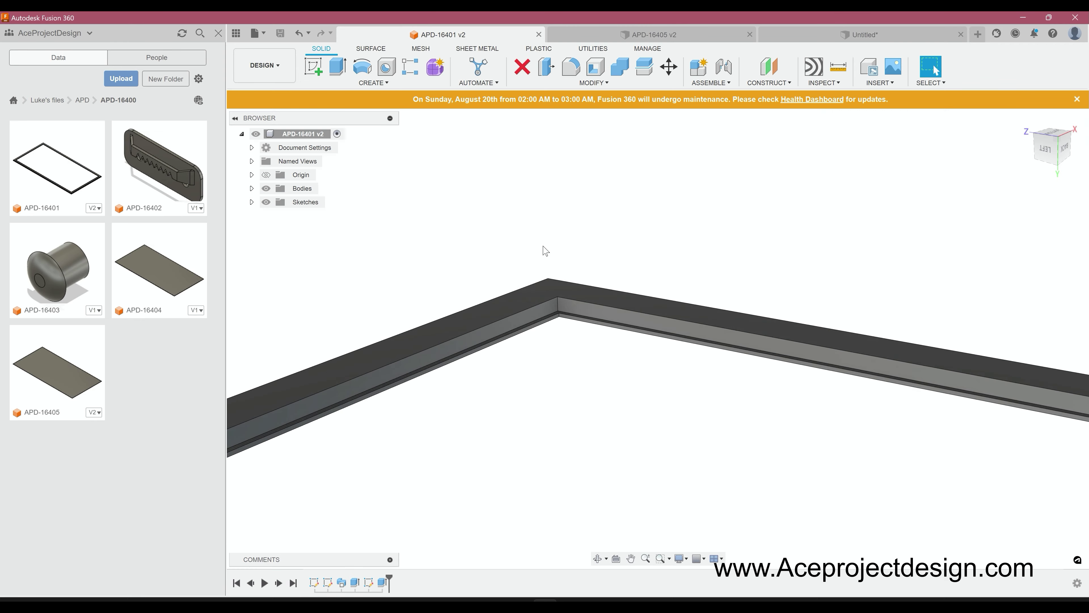
Step: Start a sketch on the frame's inner face and draw the slot rectangle
left_click(651, 345)
key("r")
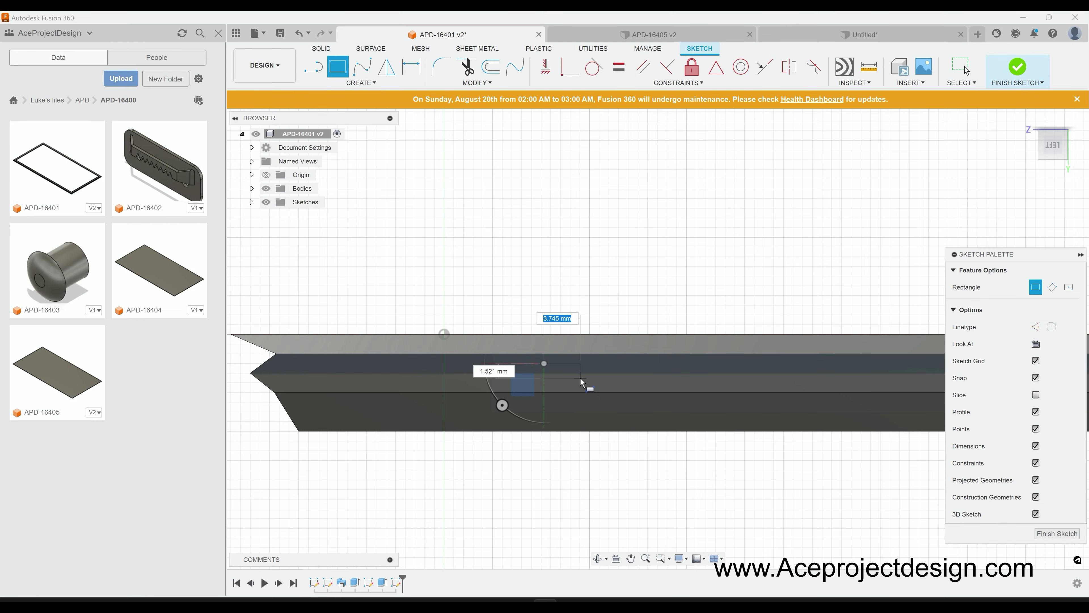
scroll(467, 396, "down", 5)
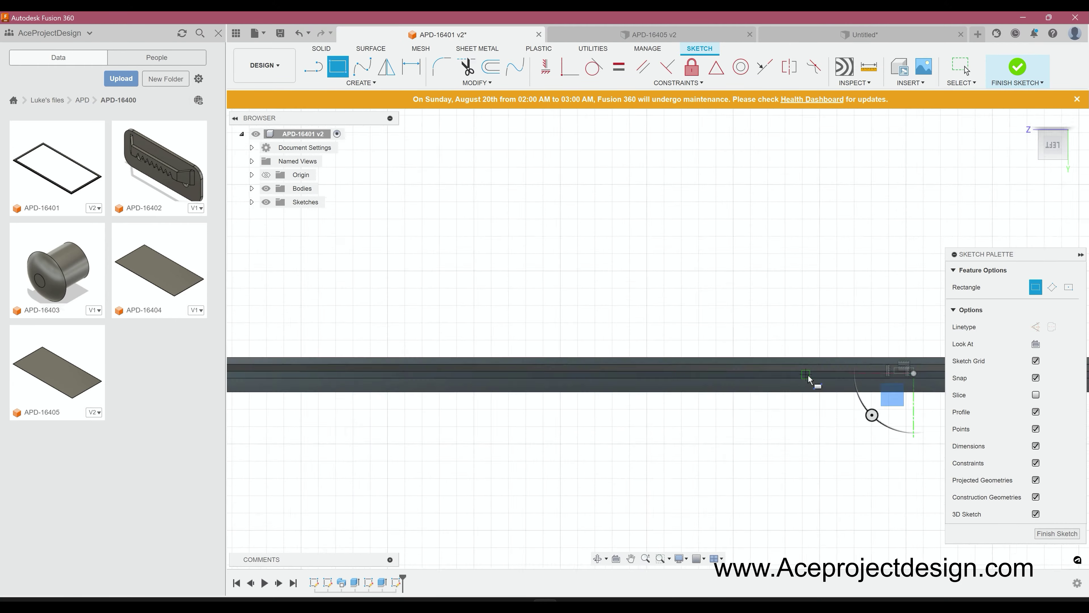
key("Escape")
mouse_move(643, 388)
middle_mouse_down("shift")
mouse_move(630, 401)
mouse_move(498, 379)
middle_mouse_up("shift")
scroll(497, 380, "up", 3)
scroll(536, 335, "up", 2)
Step: Dimension the rectangle's length and height and place it 7 mm above the lower edge
key("d")
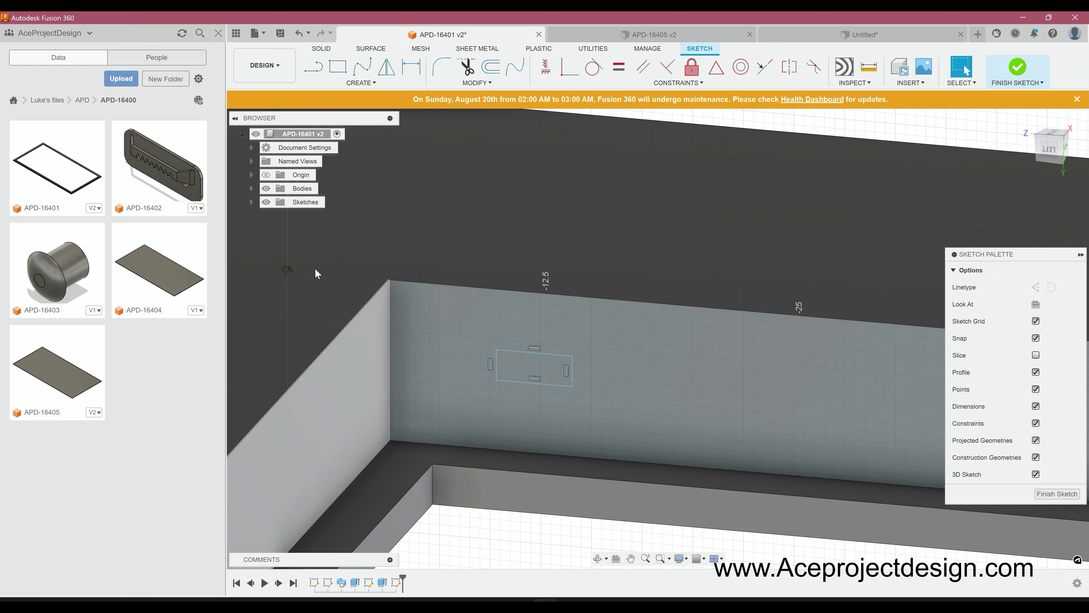
left_click(538, 328)
left_click(524, 323)
left_click(488, 355)
left_click(476, 350)
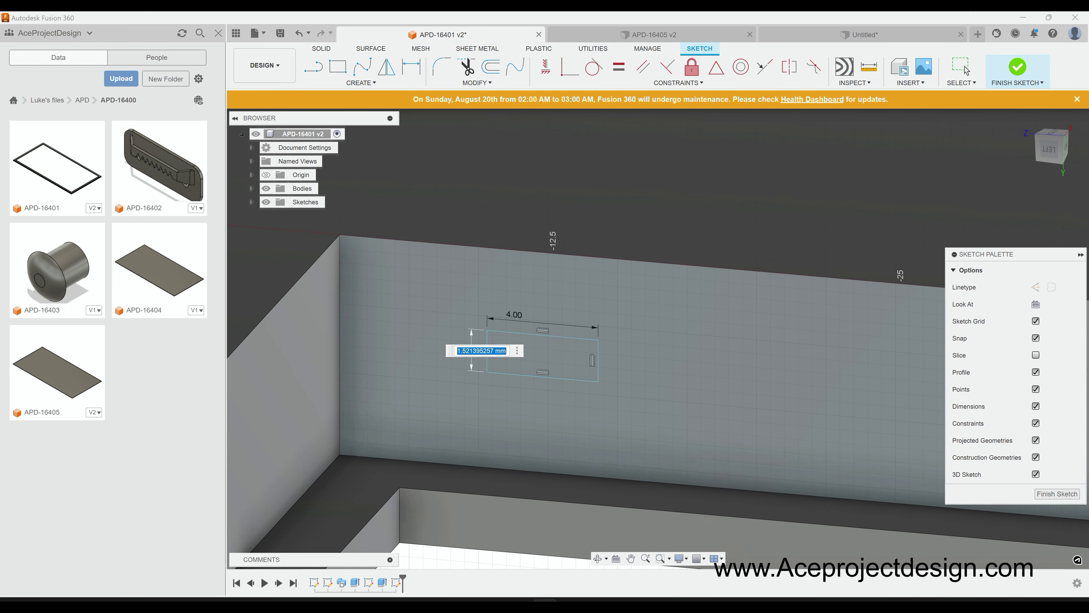
left_click(516, 348)
left_click(485, 432)
type("7")
key("Return")
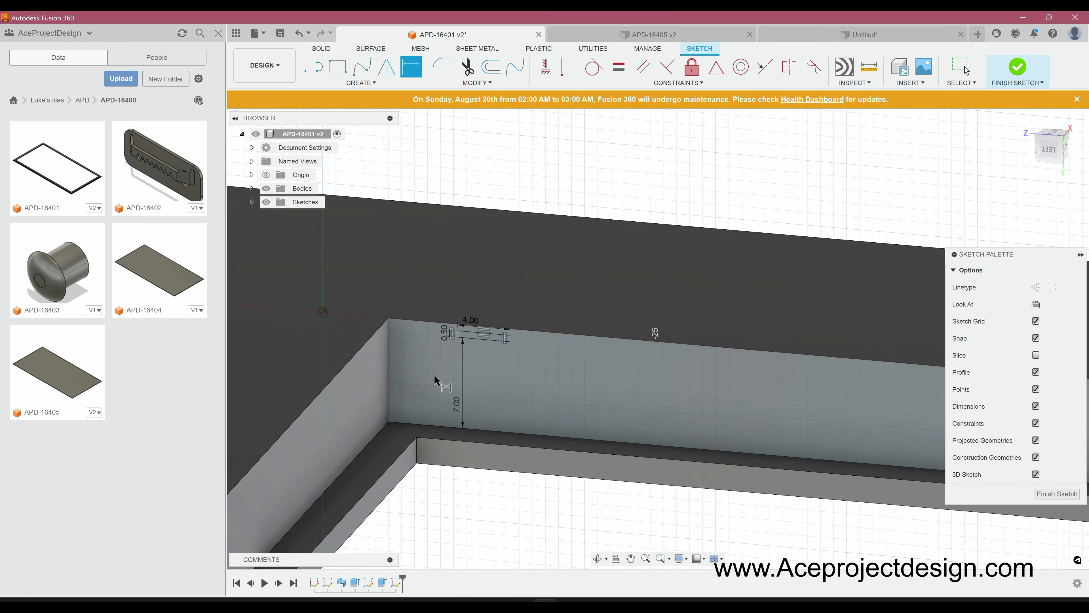
scroll(277, 304, "up", 3)
scroll(629, 343, "down", 5)
Step: Set the slot's 10 mm offset from the corner and its 4 mm length
mouse_move(629, 343)
middle_mouse_down("shift")
mouse_move(790, 340)
mouse_move(759, 335)
middle_mouse_up("shift")
key("Return")
scroll(518, 372, "down", 3)
scroll(486, 341, "up", 3)
scroll(475, 353, "down", 3)
scroll(502, 336, "up", 3)
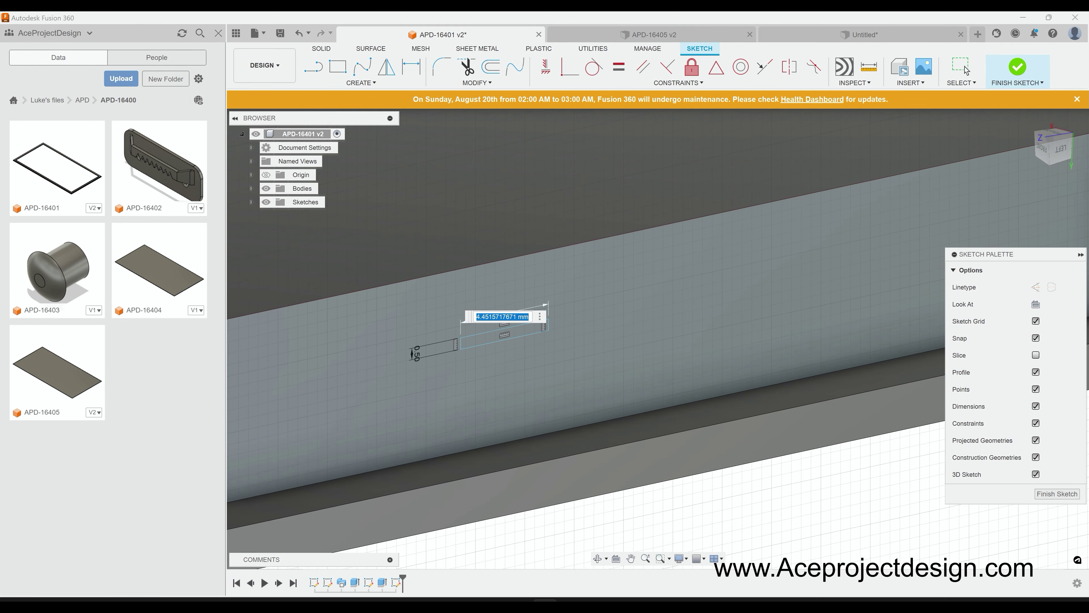
type("4")
key("Return")
scroll(479, 355, "up", 2)
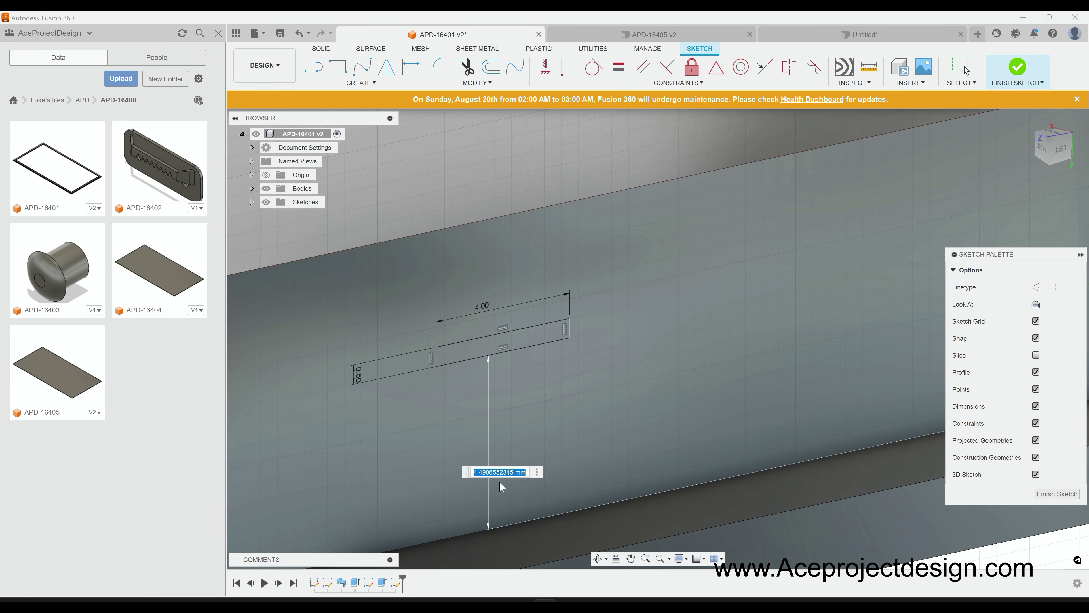
key("Escape")
scroll(557, 386, "down", 5)
Step: Check the slot outline from angled views and finish the sketch
middle_click_drag(633, 341, 562, 317, "shift")
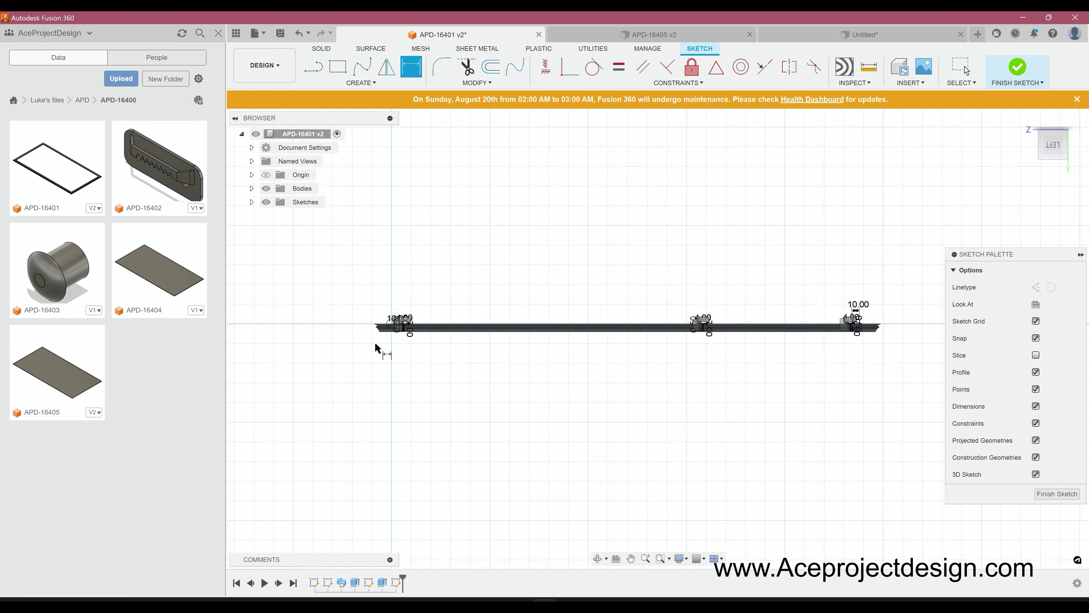
middle_click_drag(606, 542, 657, 329, "shift")
scroll(469, 335, "up", 5)
scroll(501, 297, "up", 3)
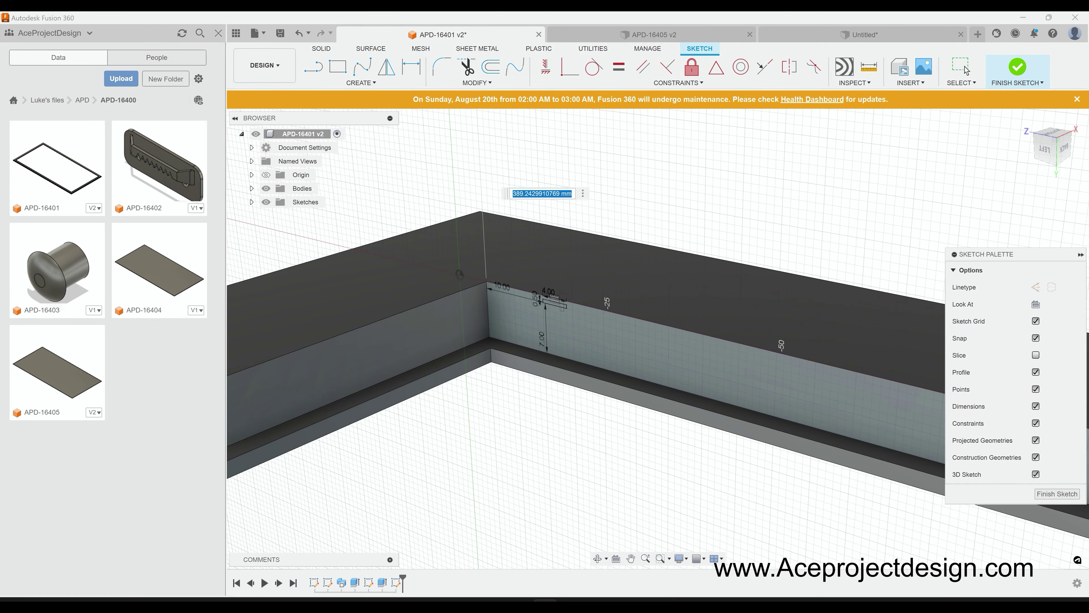
key("d")
scroll(520, 198, "down", 5)
left_click(1017, 66)
key("e")
scroll(394, 218, "up", 5)
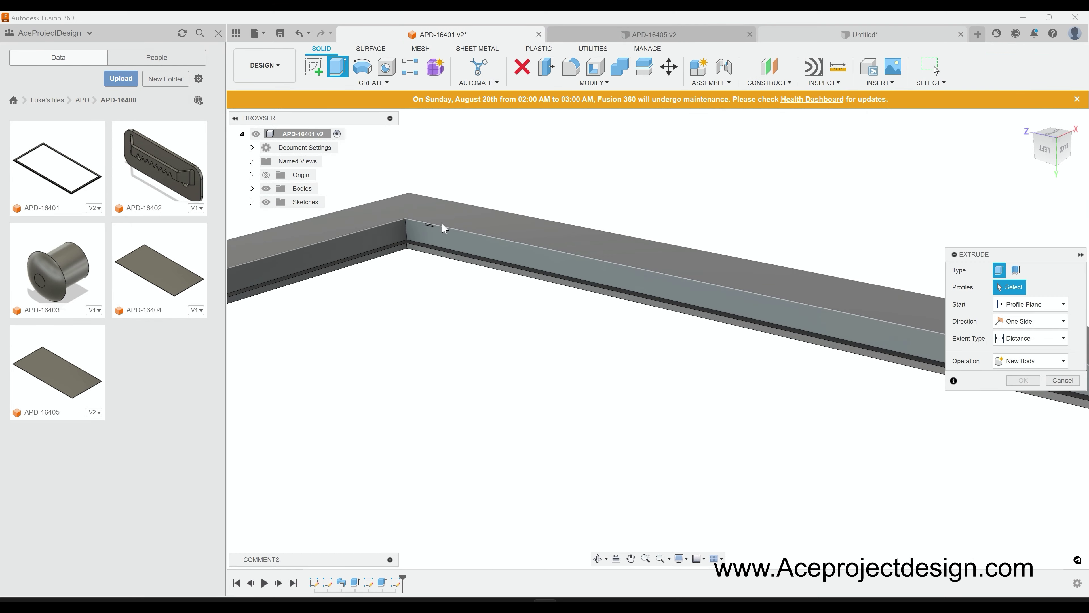
Step: Cut the slot profiles 5 mm into the frame with a -5 mm extrude
scroll(607, 234, "down", 3)
scroll(437, 223, "down", 3)
scroll(567, 275, "up", 6)
left_click(611, 262)
type("-5")
key("Return")
scroll(259, 209, "down", 5)
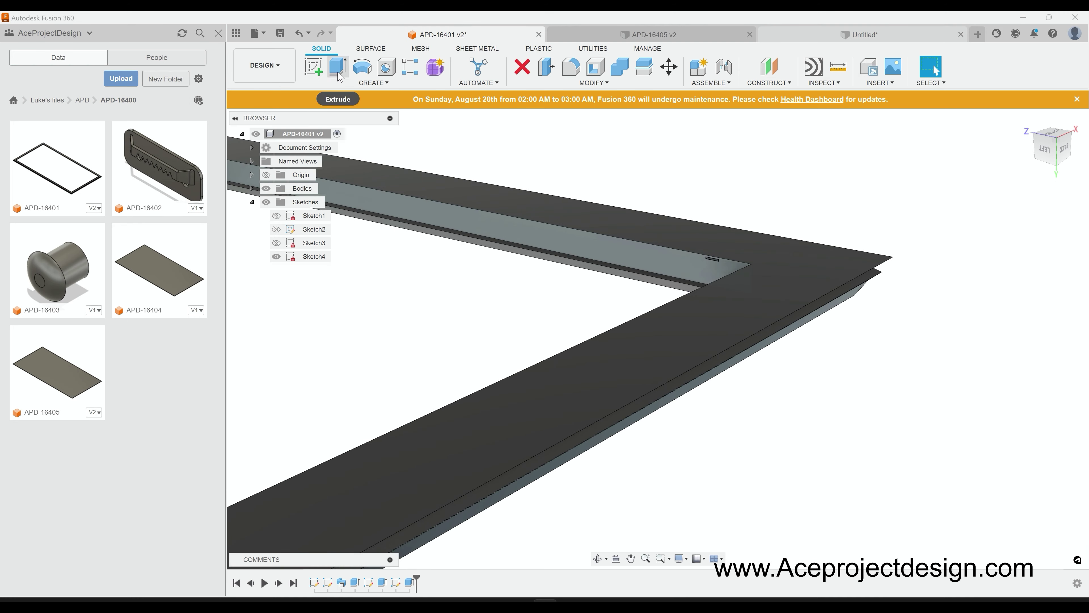
Step: Extrude the Sketch4 frame profiles to 1190 mm
left_click(339, 76)
left_click(717, 256)
scroll(437, 255, "up", 5)
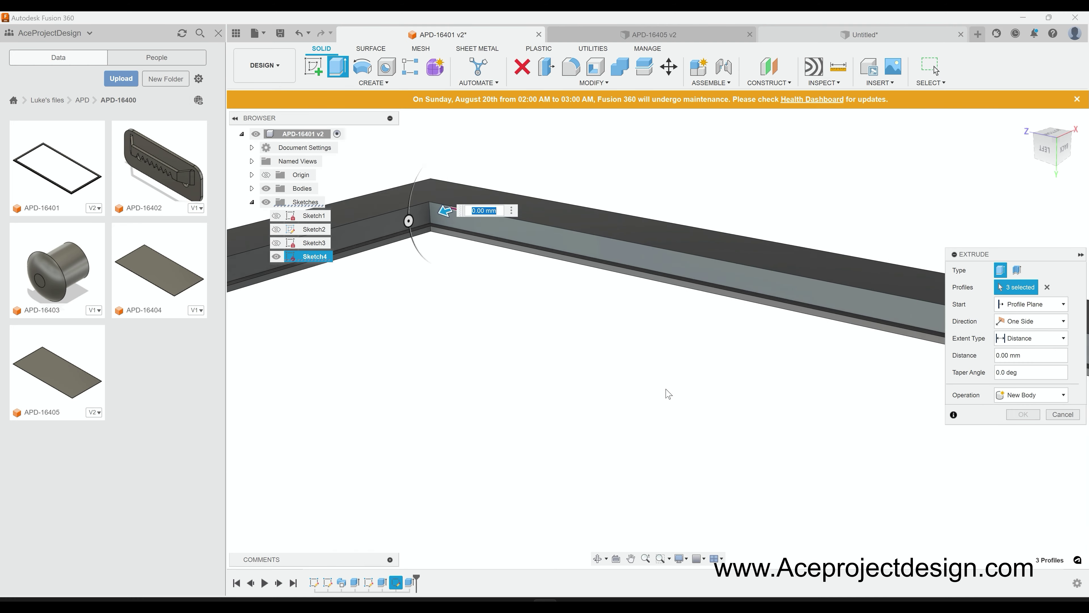
scroll(668, 393, "down", 5)
middle_click_drag(667, 393, 957, 196, "shift")
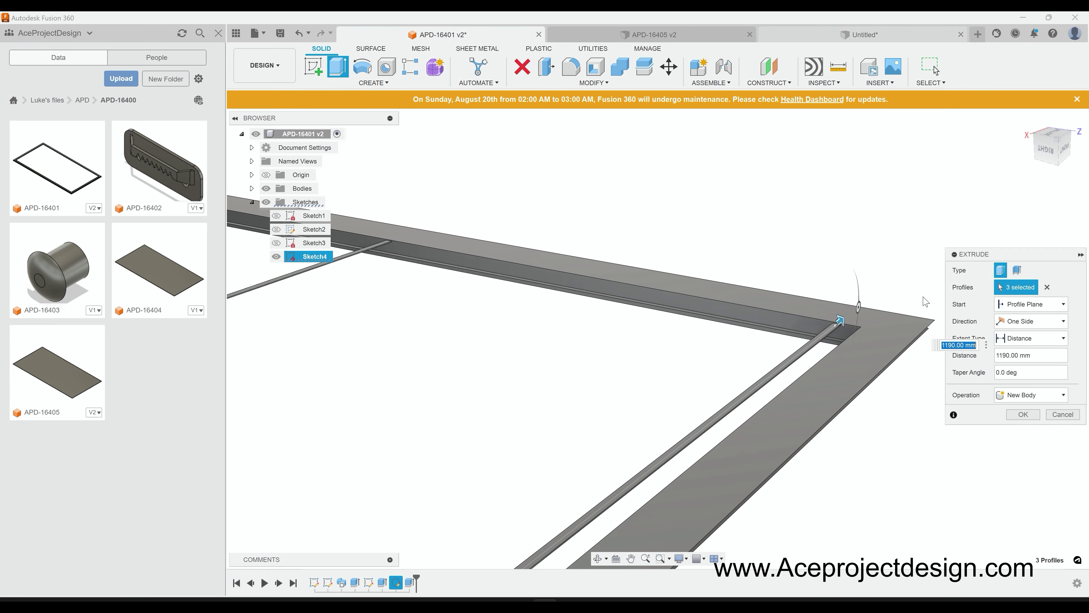
key("Return")
Step: Sketch clip slots on the frame's side face, dimensioned from the beam's bottom edge
left_click(314, 66)
left_click(431, 257)
middle_click_drag(455, 320, 692, 301)
scroll(692, 301, "down", 2)
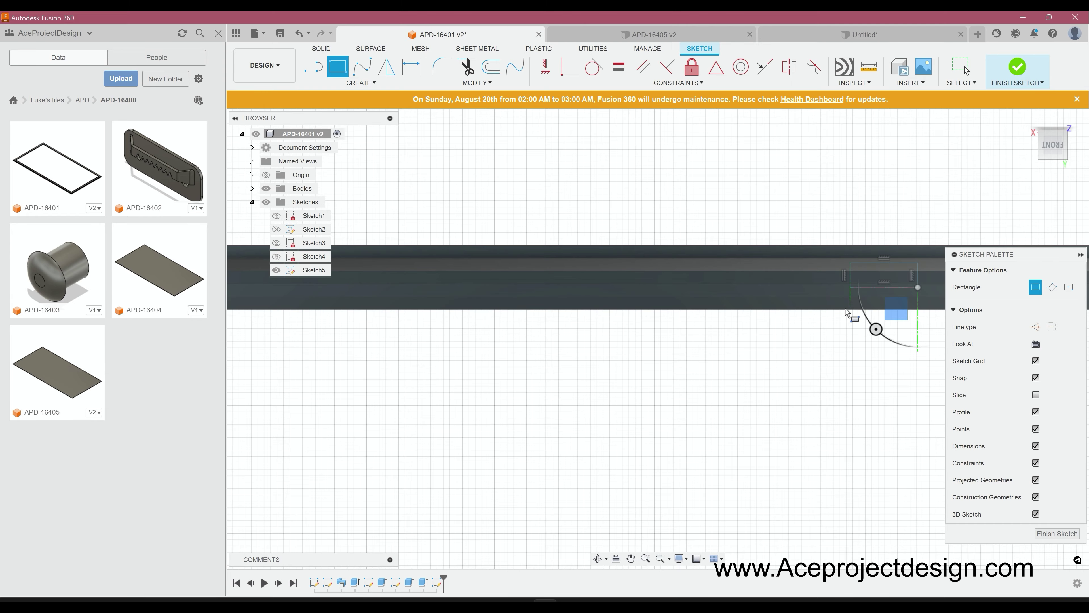
middle_click_drag(847, 361, 585, 334, "shift")
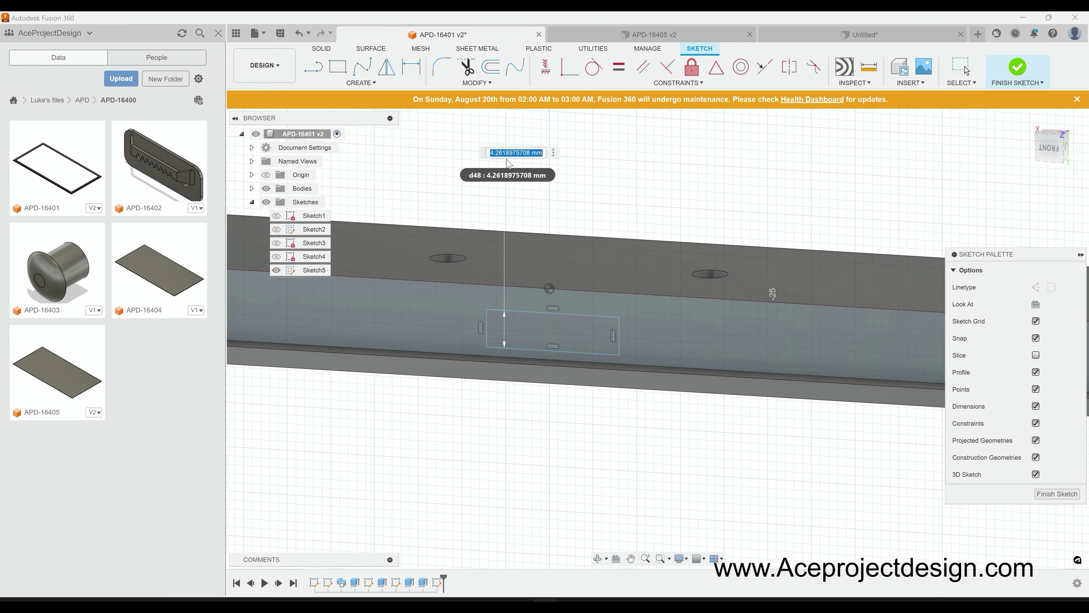
scroll(450, 316, "up", 3)
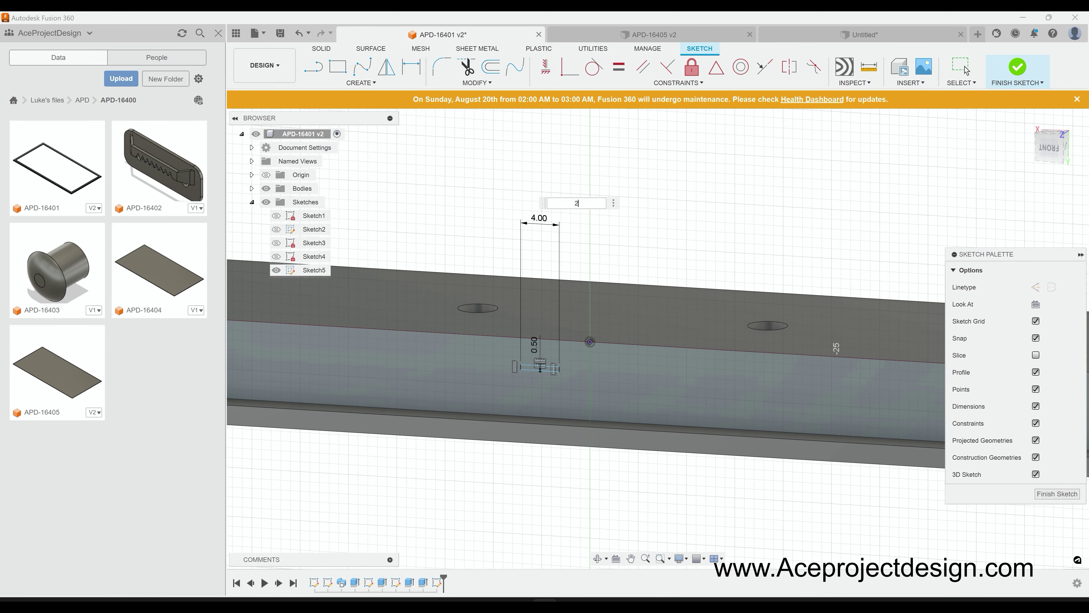
left_click(588, 454, "ctrl")
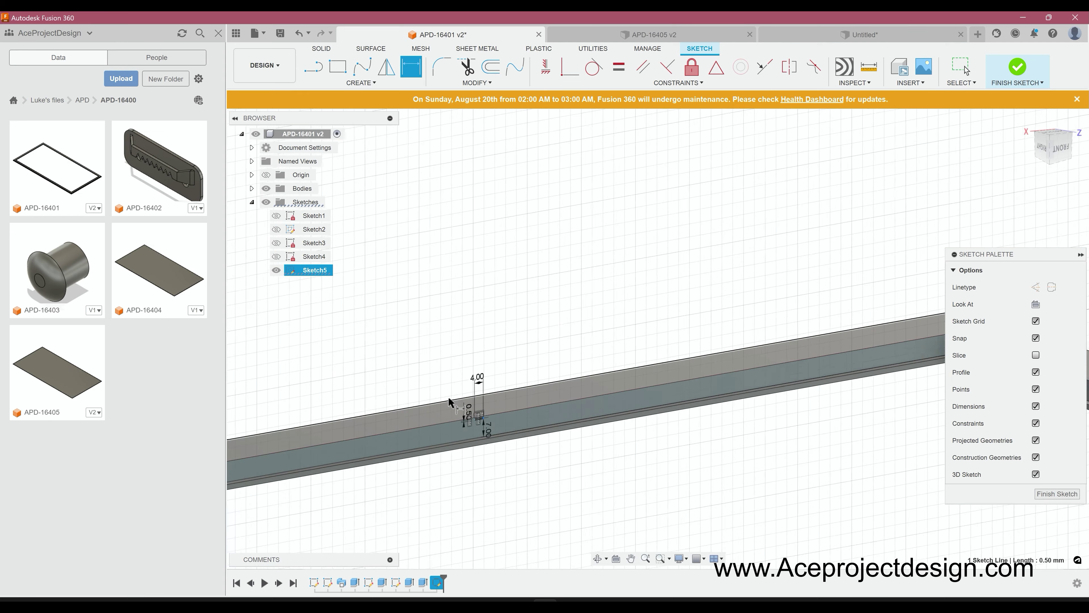
left_click(1017, 66)
Step: Select all the slot profiles and extrude them -5 mm into the frame
key("e")
left_click(557, 379)
scroll(663, 412, "up", 5)
scroll(662, 413, "down", 5)
left_click(692, 395)
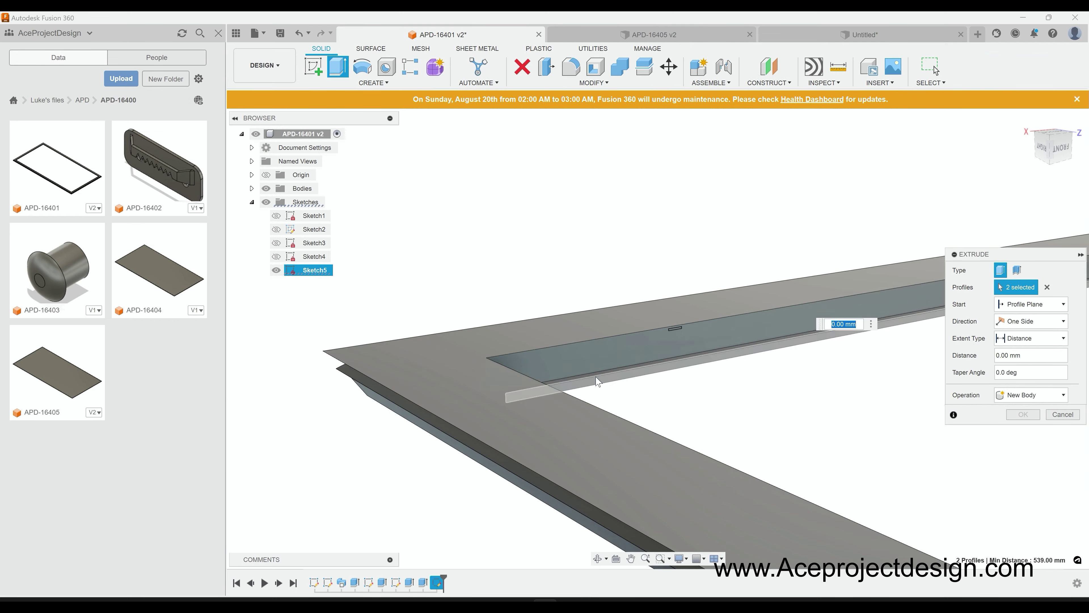
scroll(682, 348, "up", 5)
type("-5")
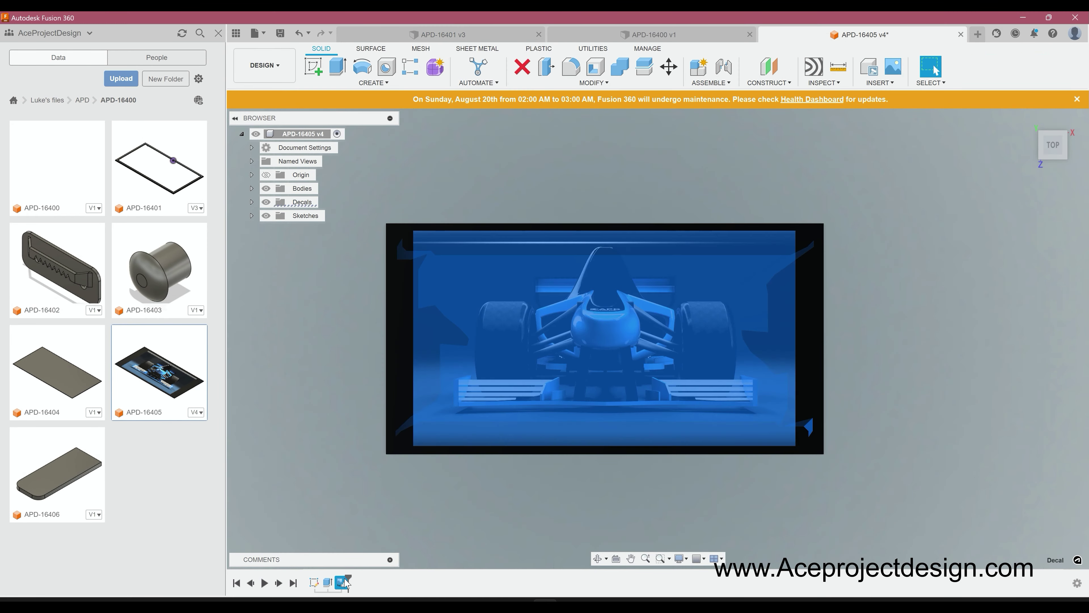
Step: Save the decal plate and change the frame sketch width to 1050 mm
double_click(456, 214)
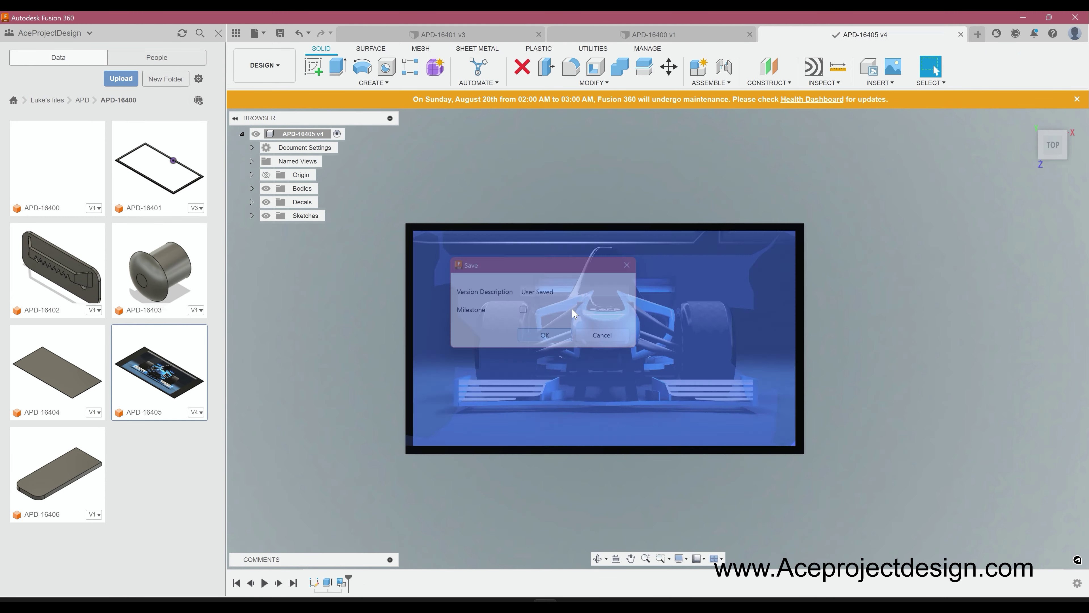
left_click(547, 337)
double_click(314, 583)
type("150")
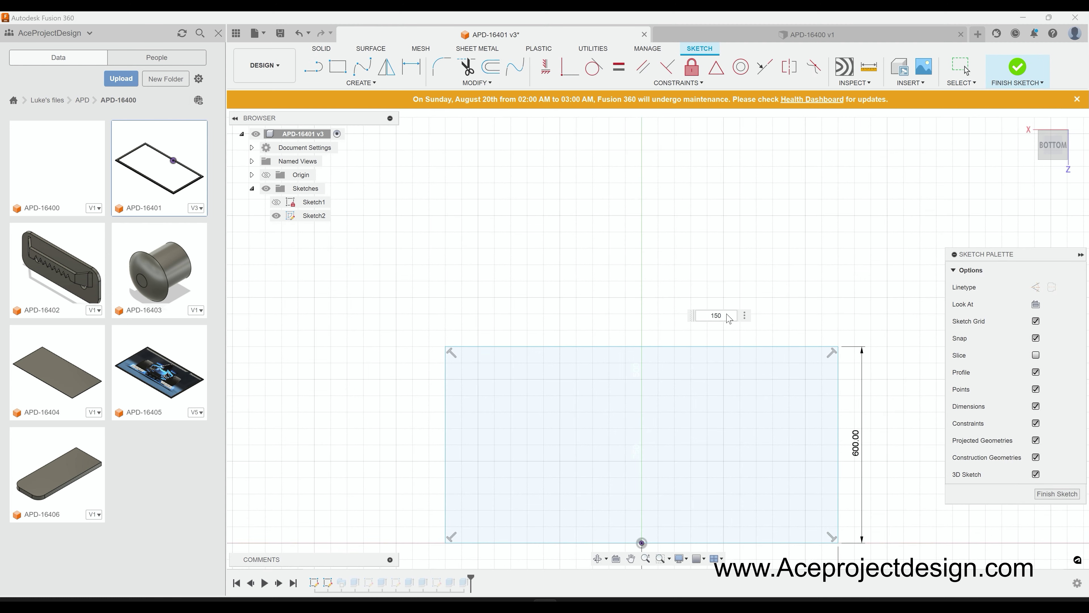
type("1050")
key("Return")
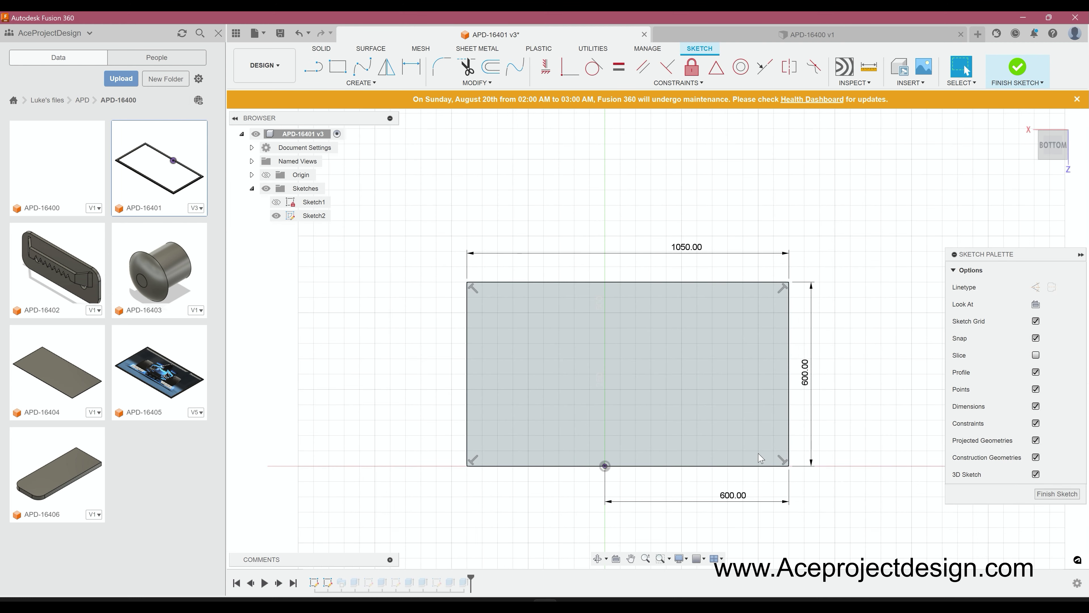
left_click(728, 495)
left_click(1017, 68)
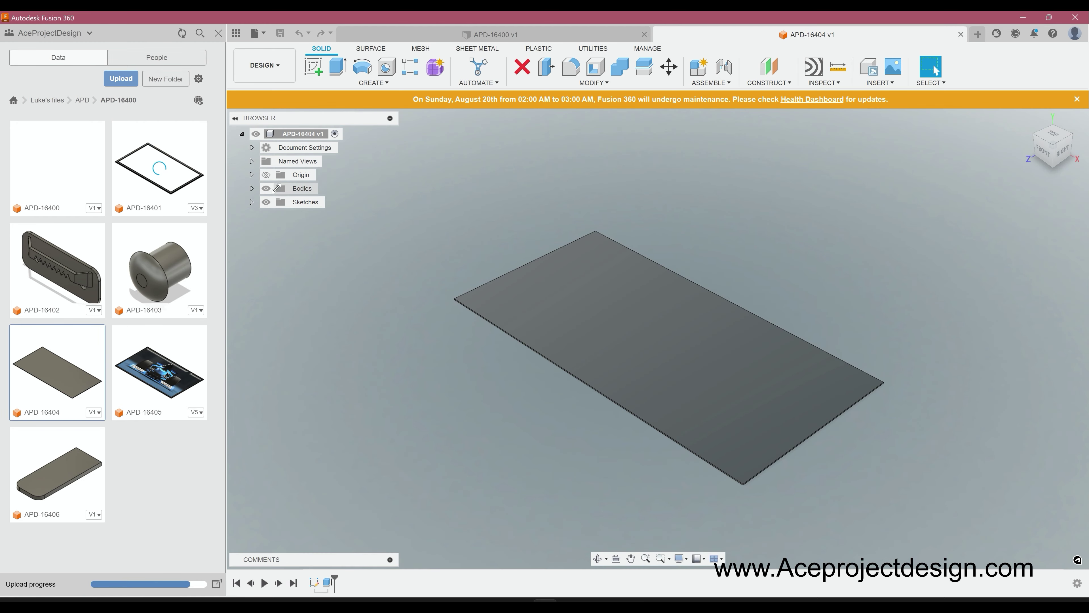
Step: Edit the plate's 1190 mm sketch dimension and place the clip in APD-16400
left_click(338, 468)
double_click(525, 234)
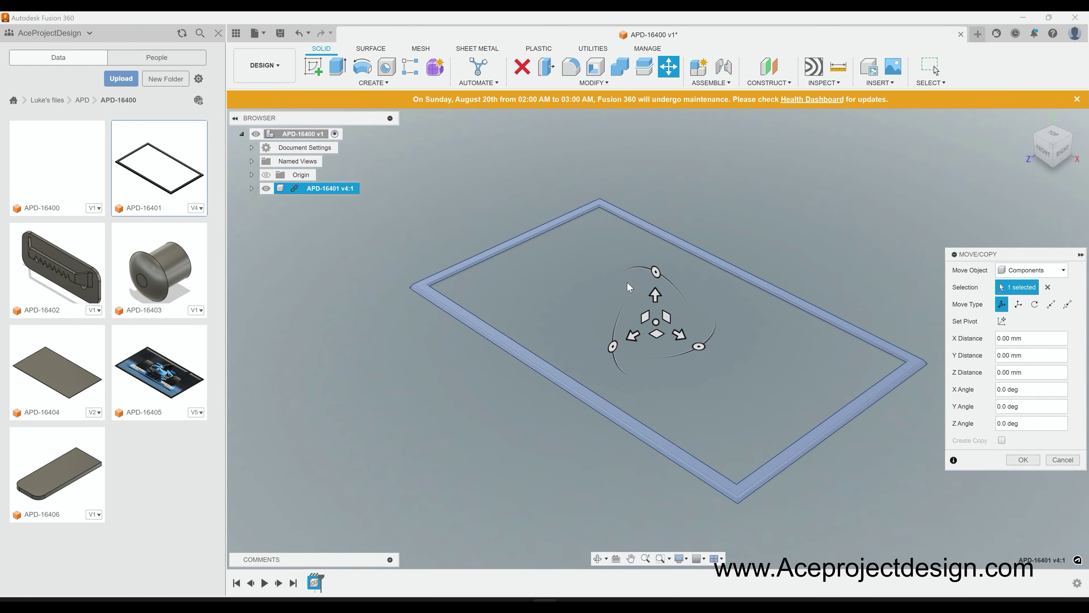
key("Return")
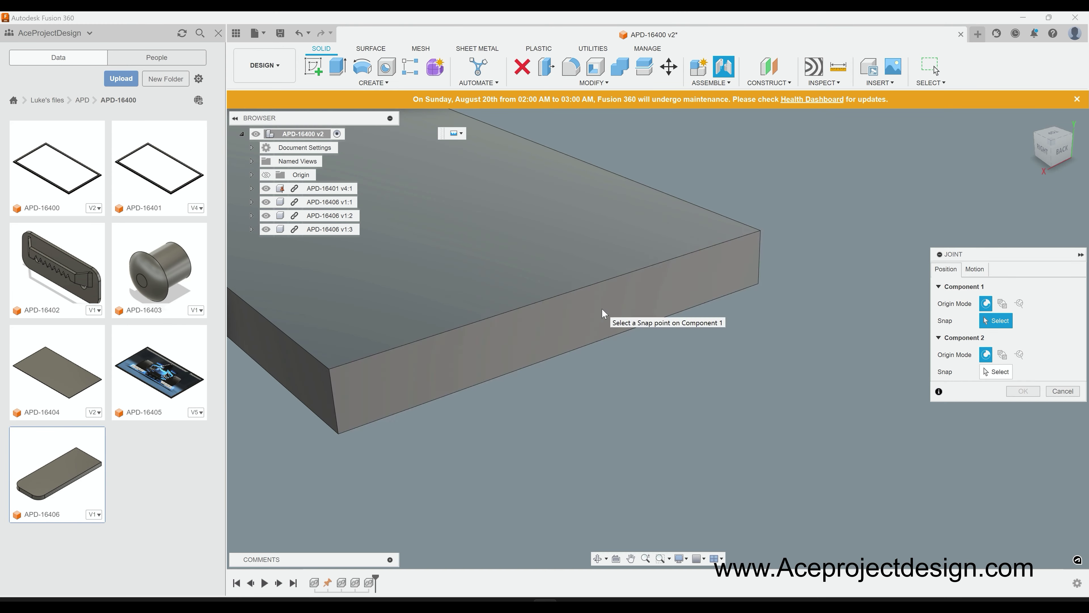
Step: Joint the first APD-16406 clip into its frame slot
left_click(602, 313)
middle_click_drag(515, 280, 504, 260, "shift")
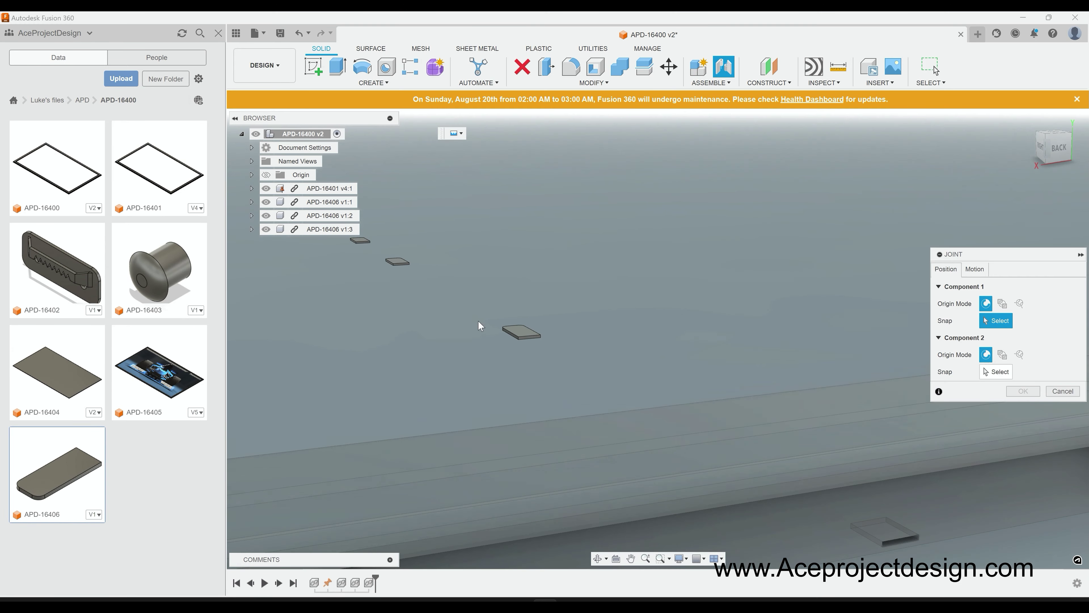
left_click(549, 329)
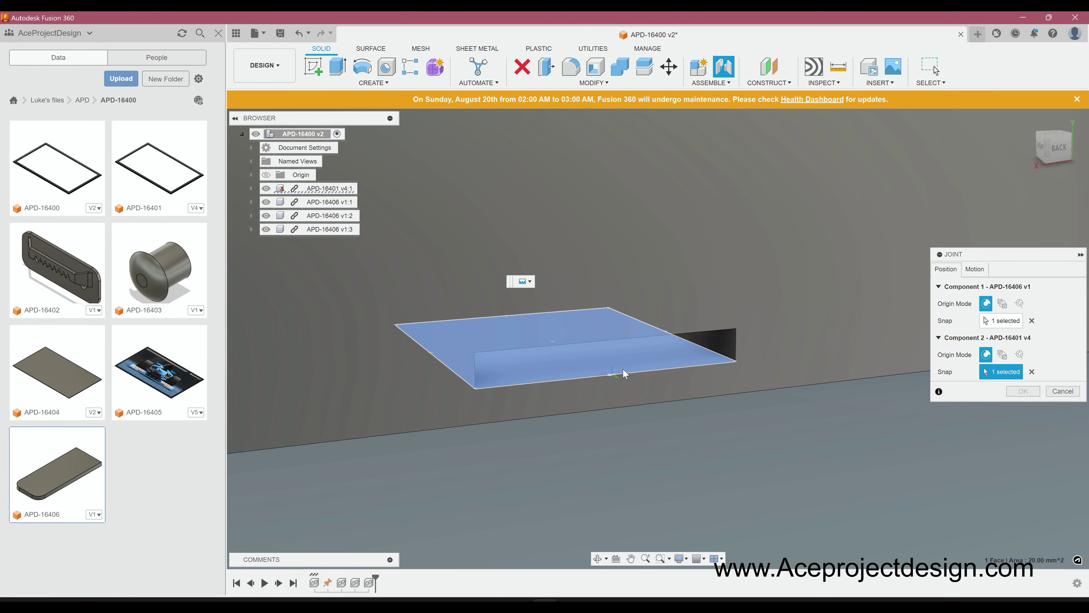
left_click(625, 372)
key("Return")
Step: Joint a second clip into its matching frame slot
left_click(723, 66)
left_click(486, 304)
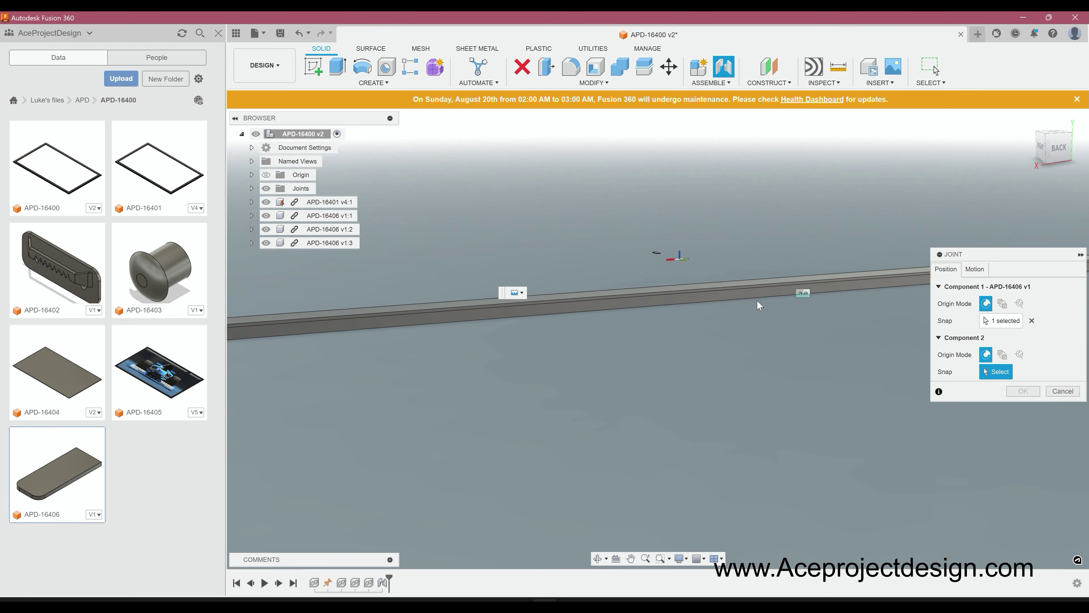
left_click(446, 296)
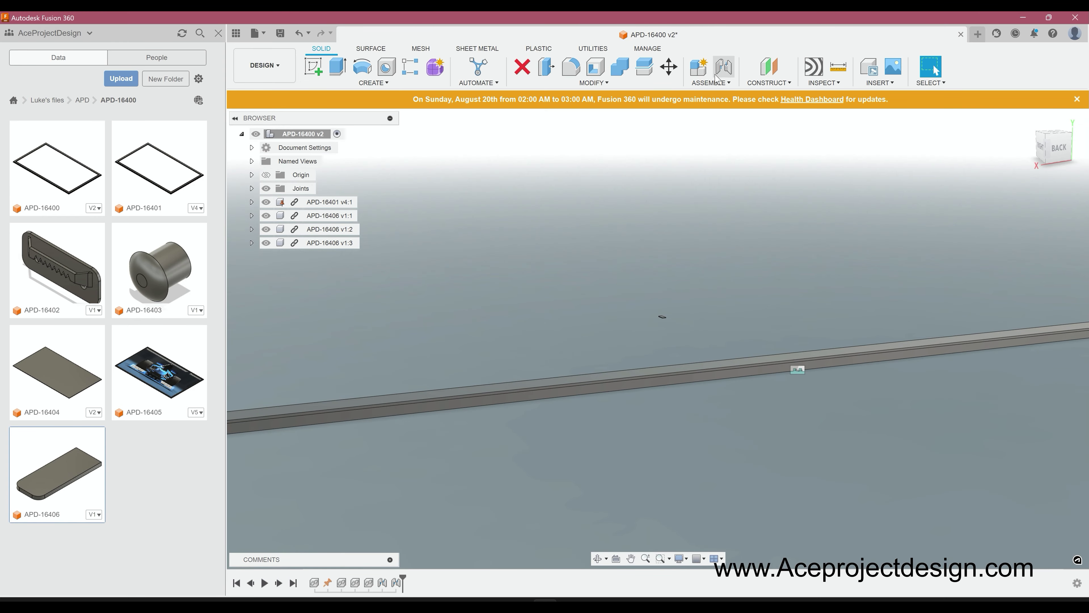
left_click(729, 343)
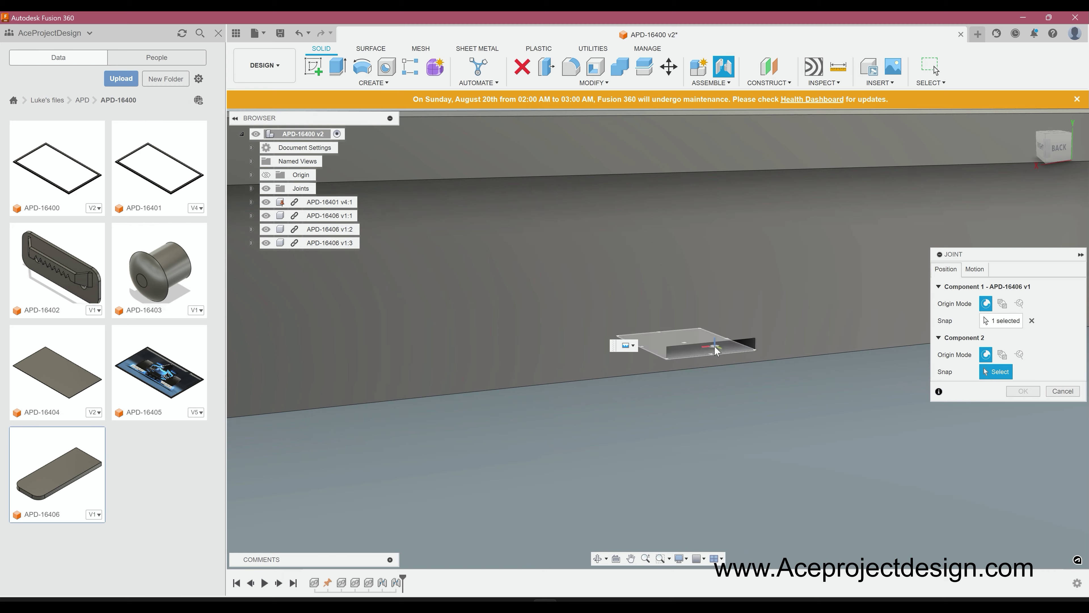
key("Return")
Step: Insert another clip copy and joint it into the frame's corner slot
right_click(63, 461)
left_click(93, 483)
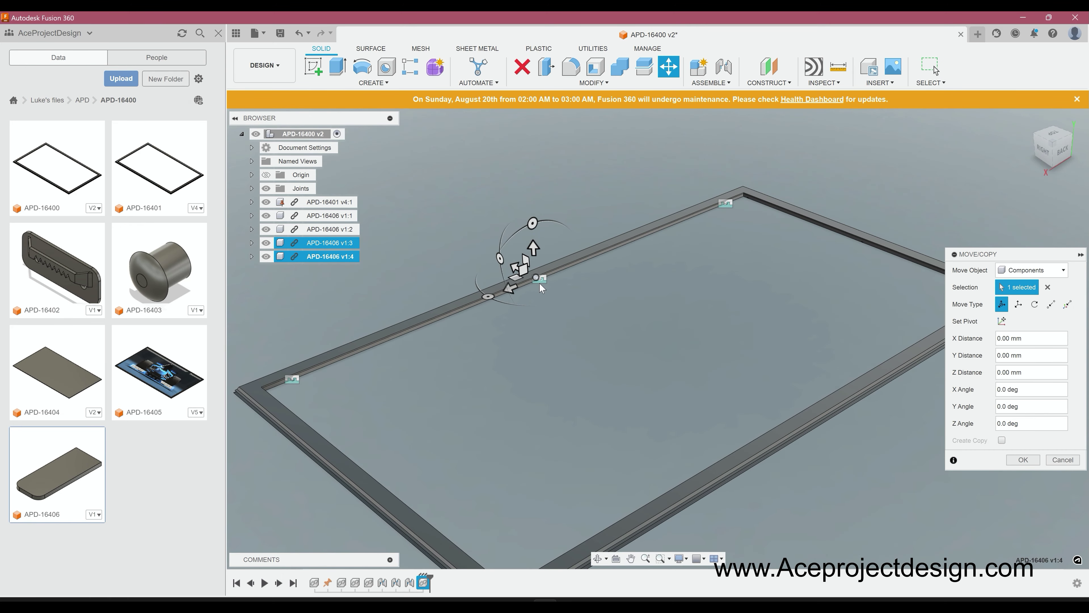
key("Return")
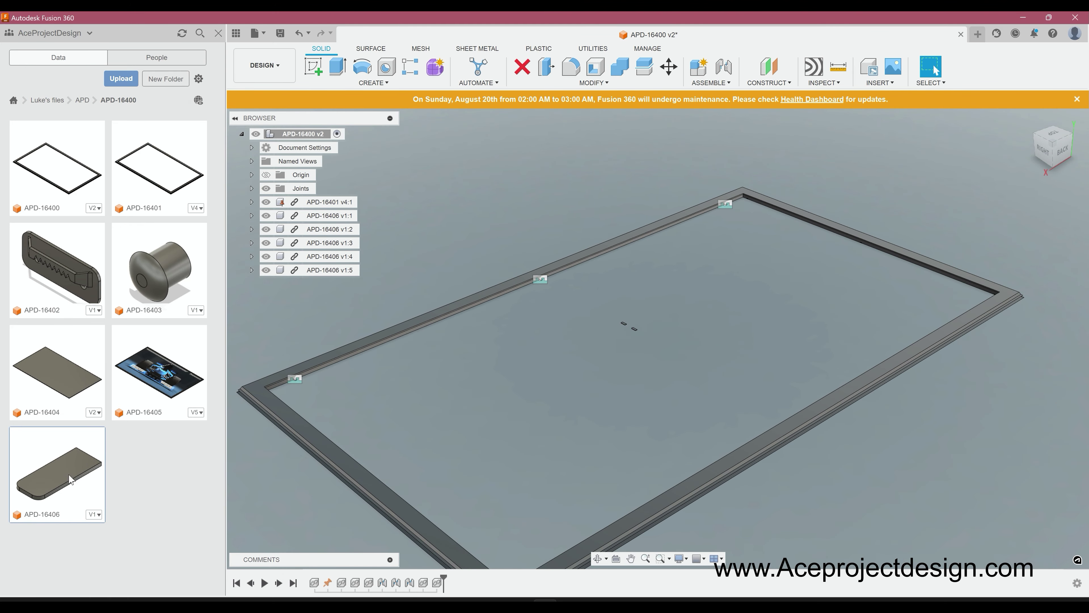
scroll(654, 320, "up", 2)
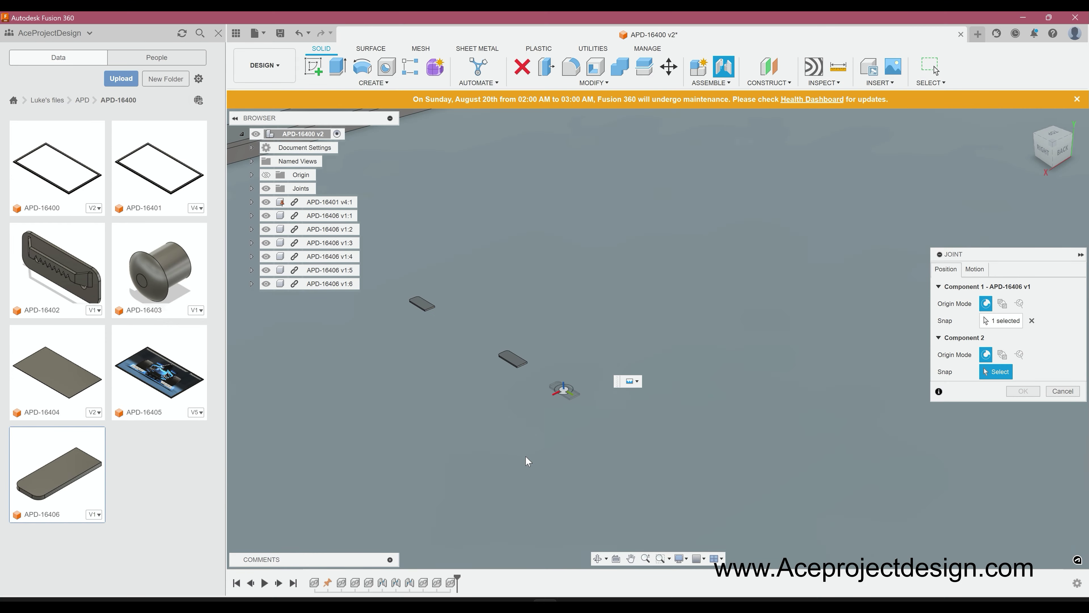
scroll(665, 247, "up", 5)
left_click(648, 306)
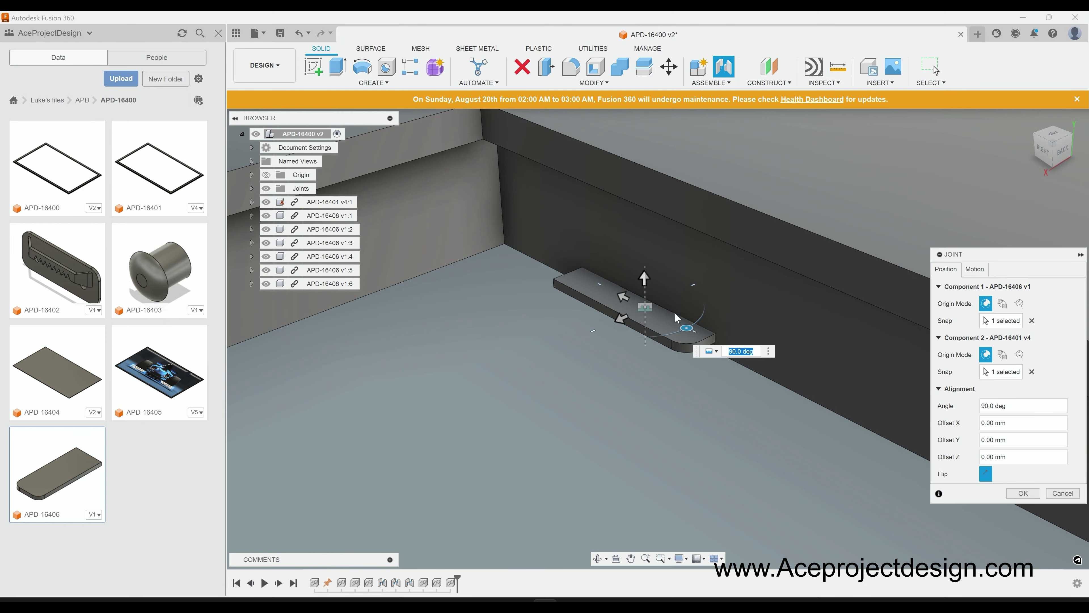
key("Return")
Step: Joint further clips into their slots, rotating one to line up
scroll(675, 312, "down", 5)
scroll(707, 304, "down", 2)
scroll(735, 298, "up", 2)
scroll(733, 285, "up", 3)
left_click(576, 273)
key("Return")
scroll(810, 269, "down", 5)
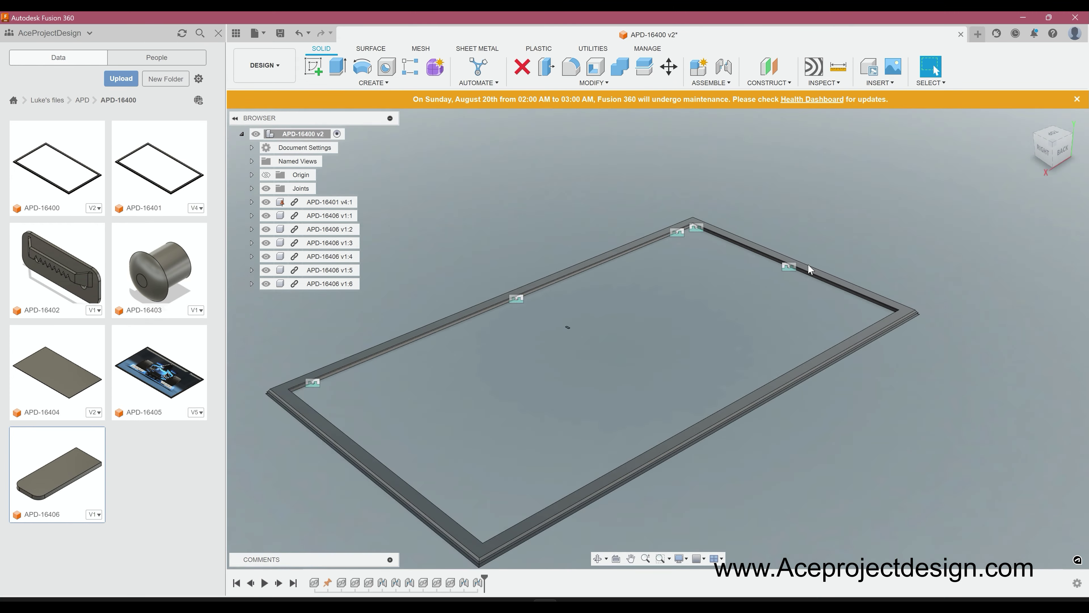
key("j")
left_click(789, 266)
scroll(712, 477, "up", 4)
left_click(817, 462)
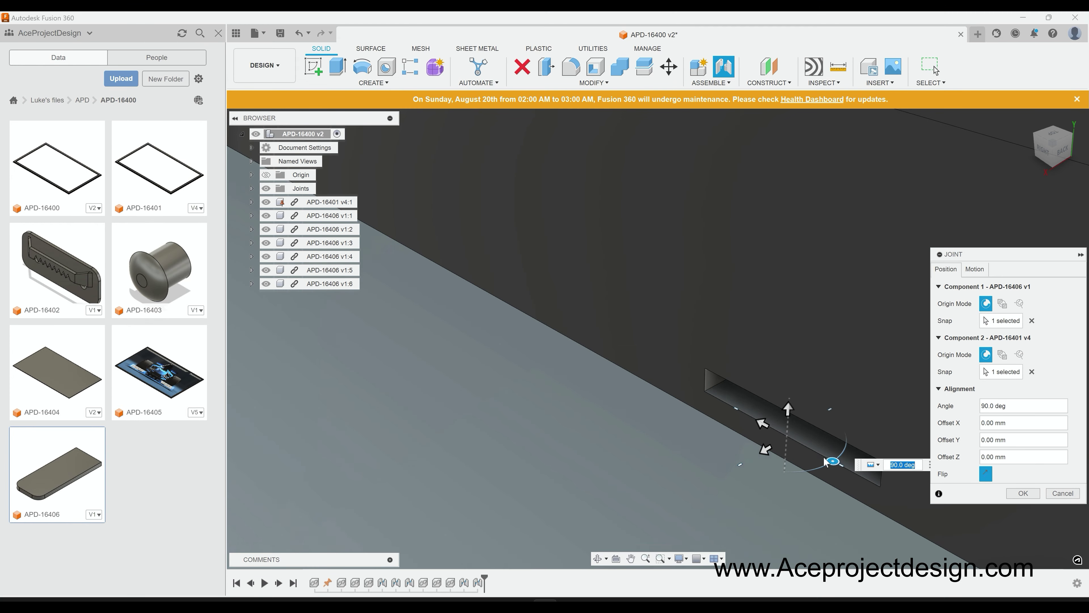
left_click_drag(831, 461, 745, 456)
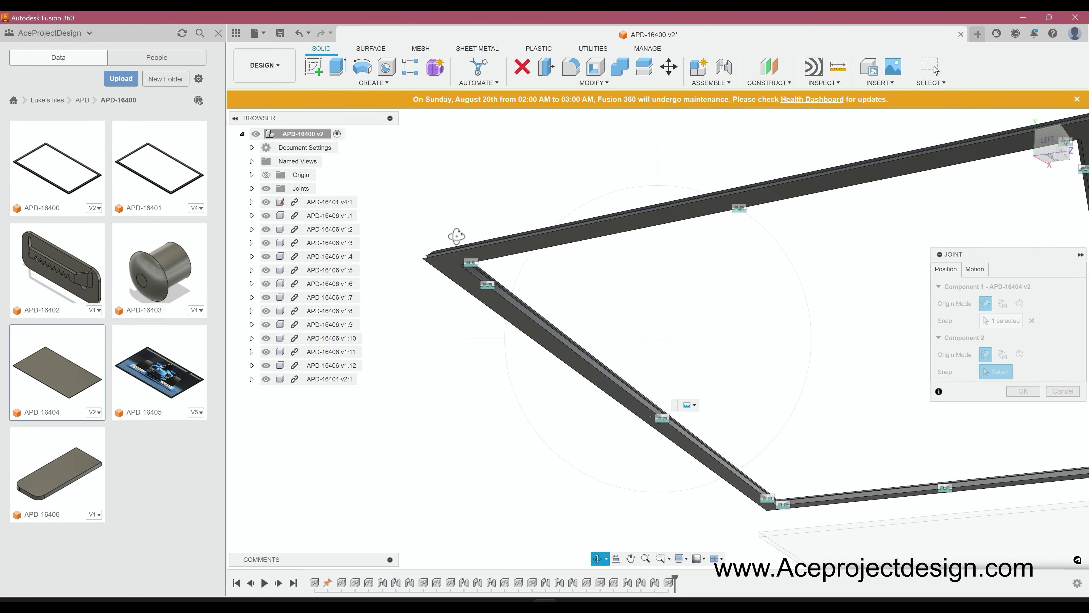
Step: Set the frame onto the APD-16404 plate and measure the frame-to-plate gap
scroll(535, 279, "up", 5)
left_click(535, 279)
key("Return")
scroll(450, 327, "up", 4)
scroll(450, 327, "up", 2)
mouse_move(450, 327)
middle_mouse_down("shift")
mouse_move(833, 344)
mouse_move(643, 301)
middle_mouse_up("shift")
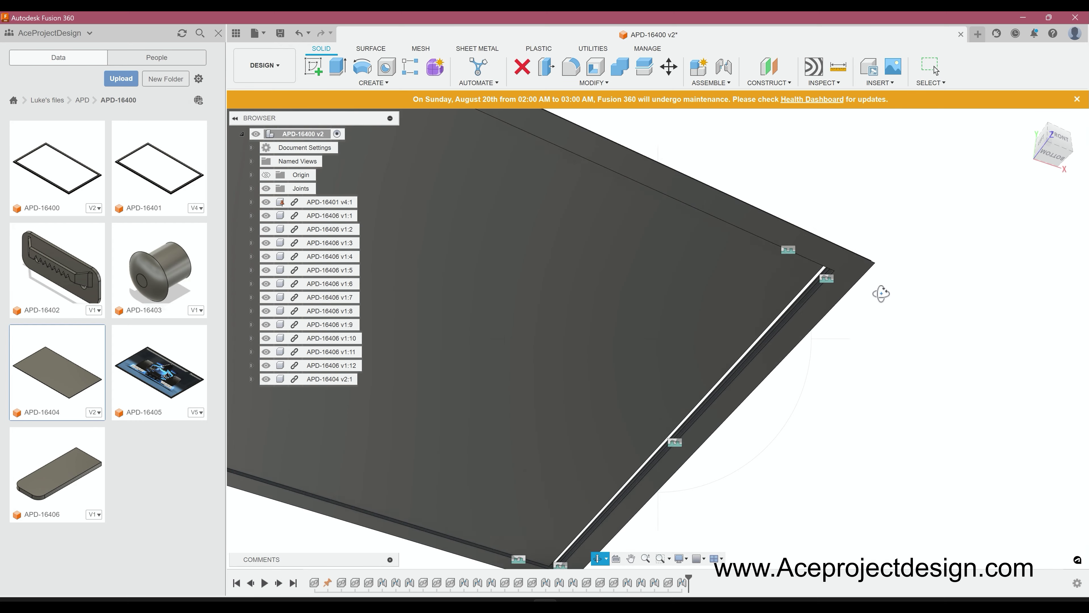
scroll(649, 279, "up", 3)
key("i")
left_click(712, 266)
left_click(650, 279)
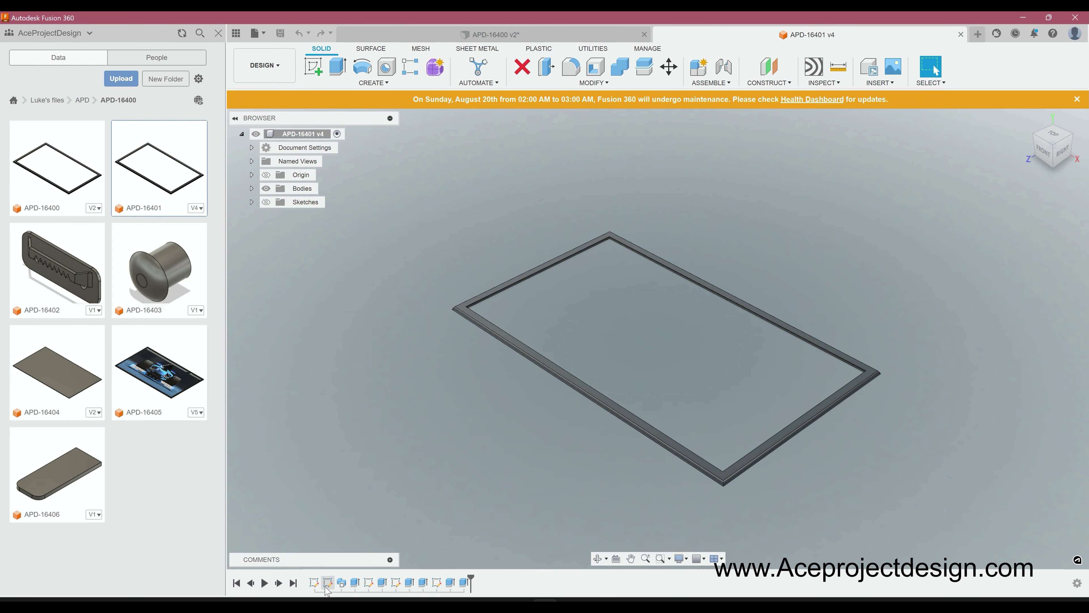
Step: Edit the frame sketch's 525 mm dimension to narrow the frame to 1030 mm
left_click(358, 468)
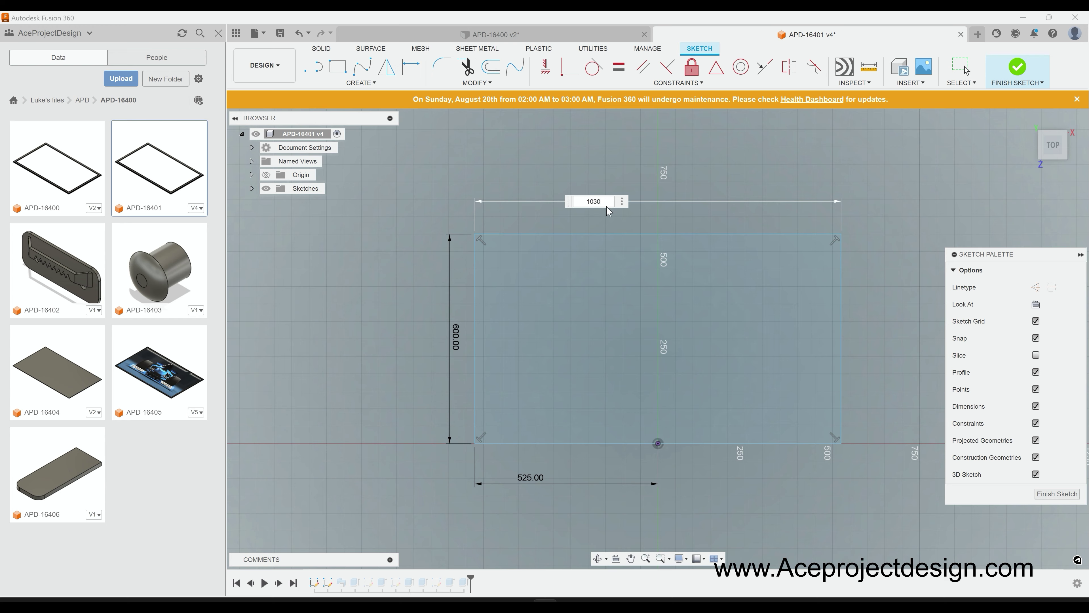
double_click(562, 470)
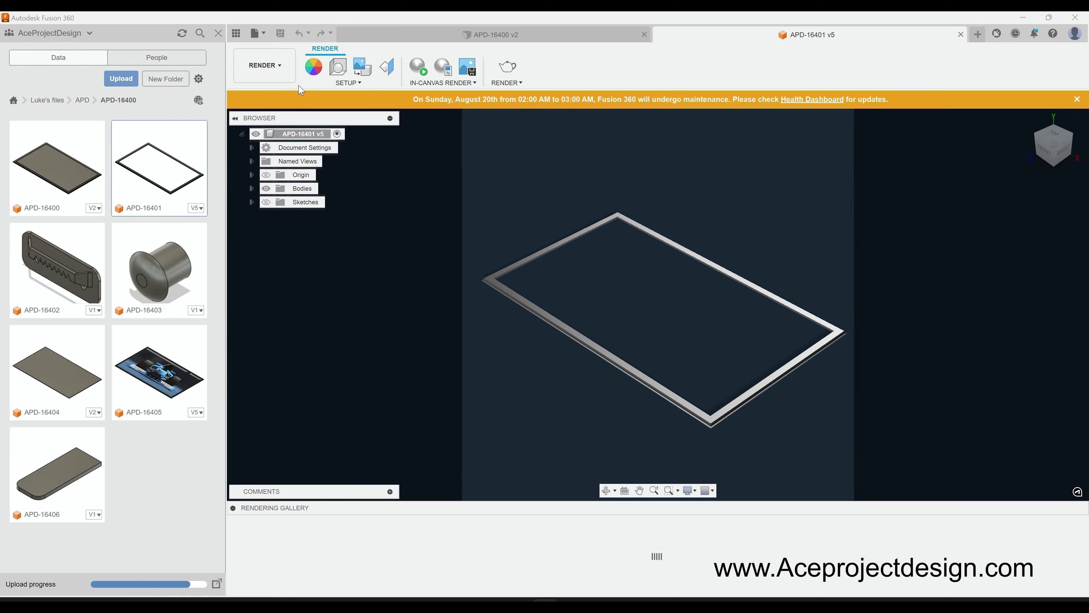
Step: Scroll the appearance library down to the stained wood finishes
scroll(901, 415, "down", 3)
scroll(904, 416, "down", 3)
scroll(913, 420, "down", 3)
scroll(927, 426, "down", 2)
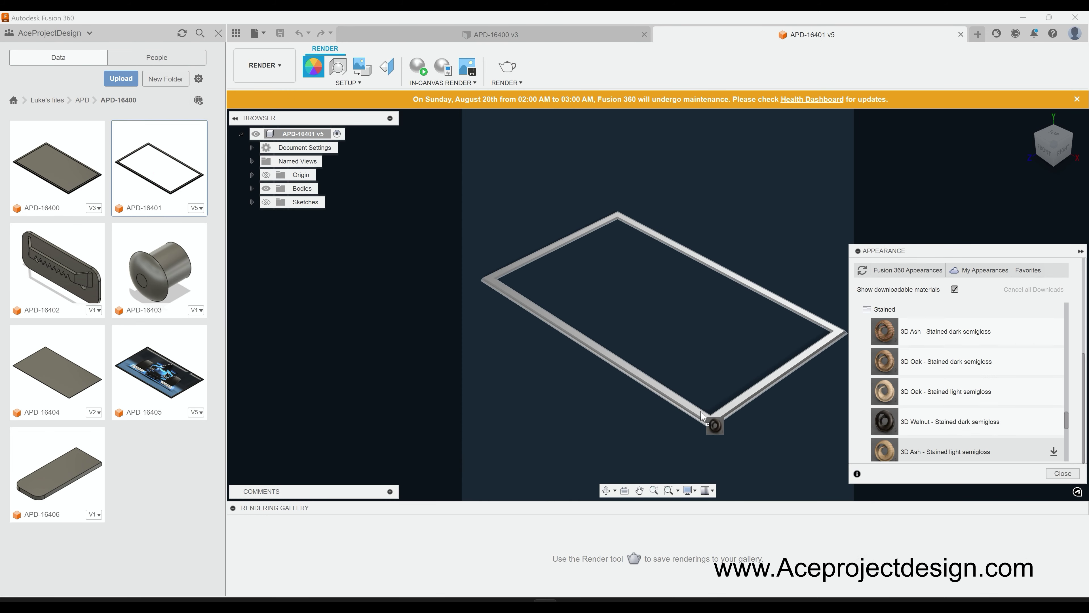